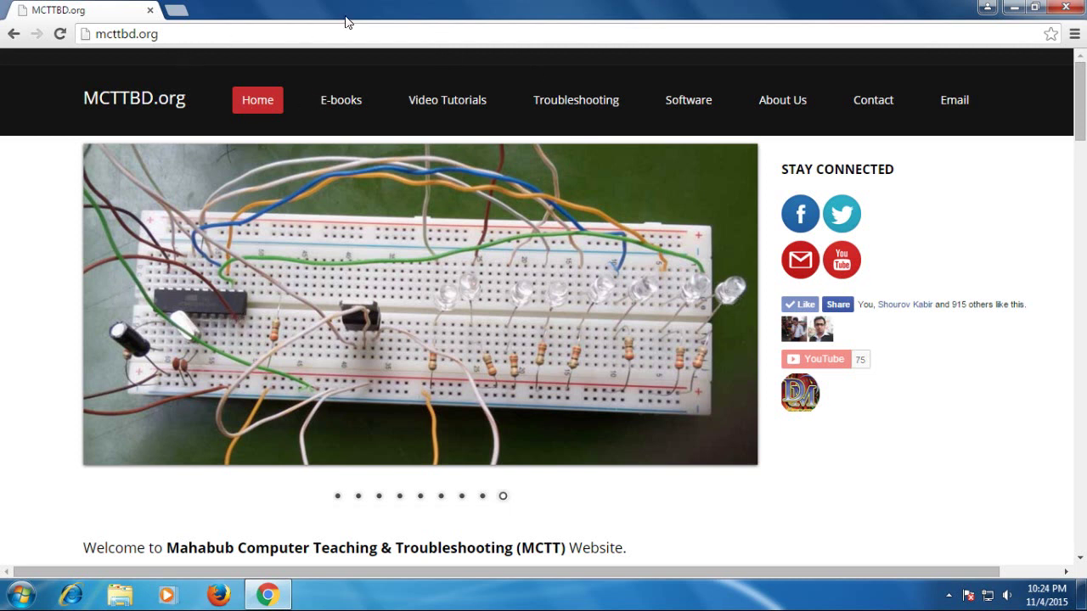
Step: Go to the router's address 192.168.22.1 in the browser
left_click(184, 33)
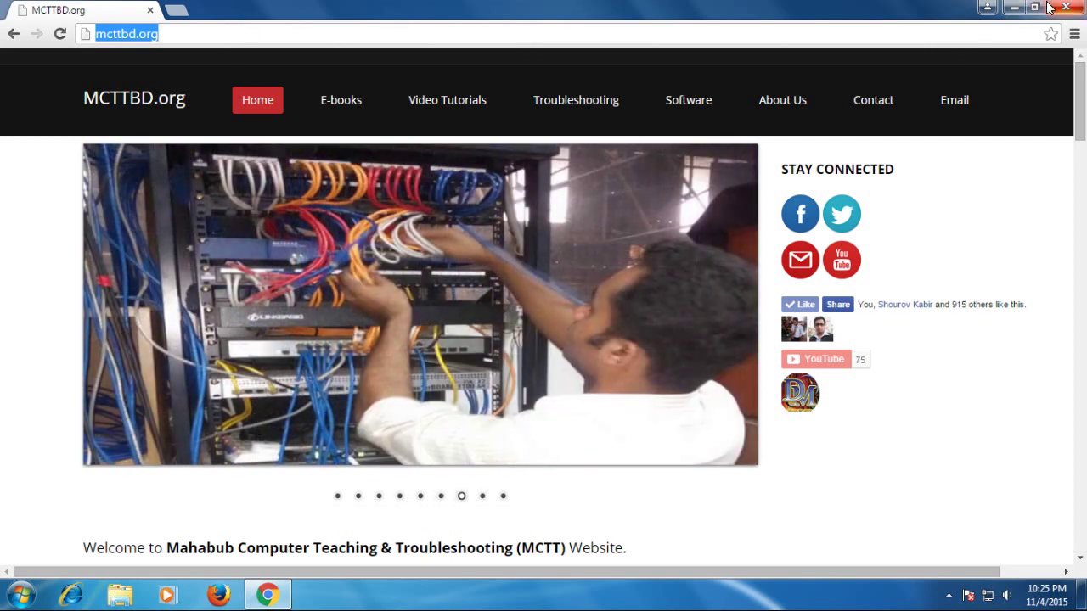
left_click(1011, 7)
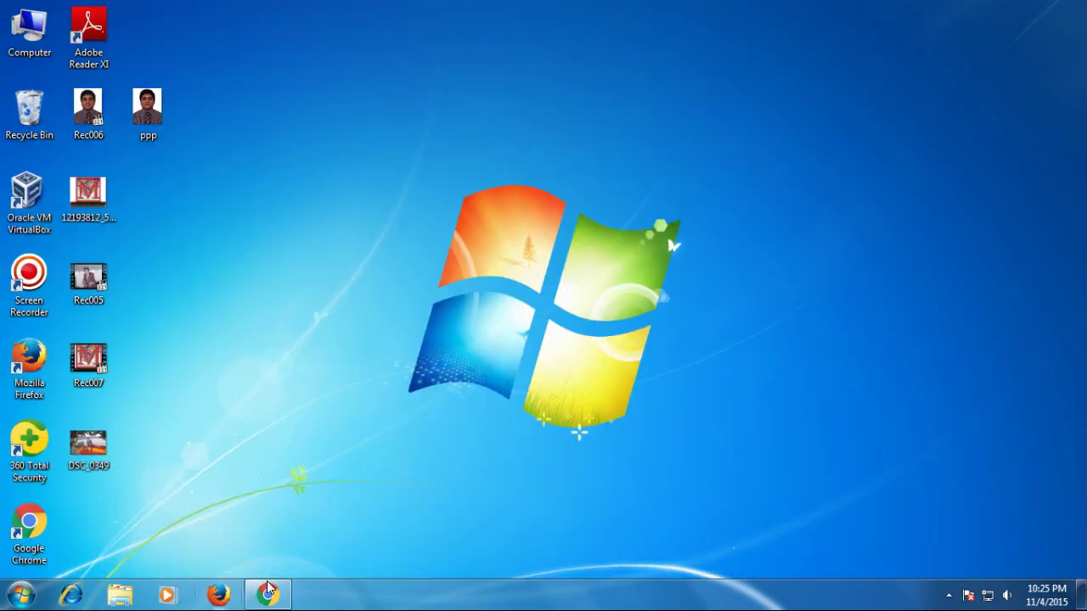
left_click(268, 595)
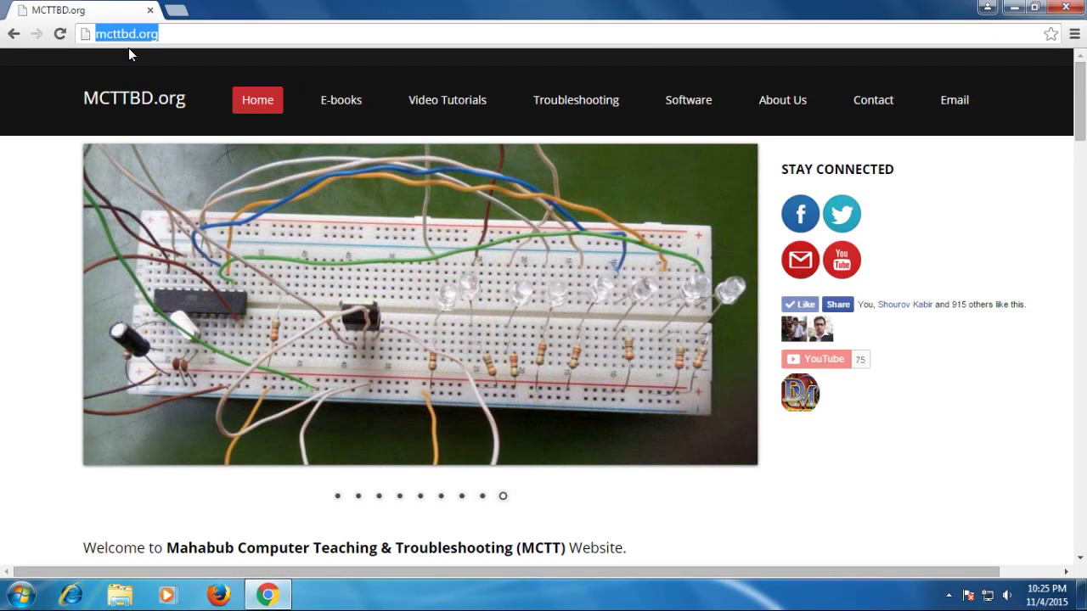
left_click(173, 36)
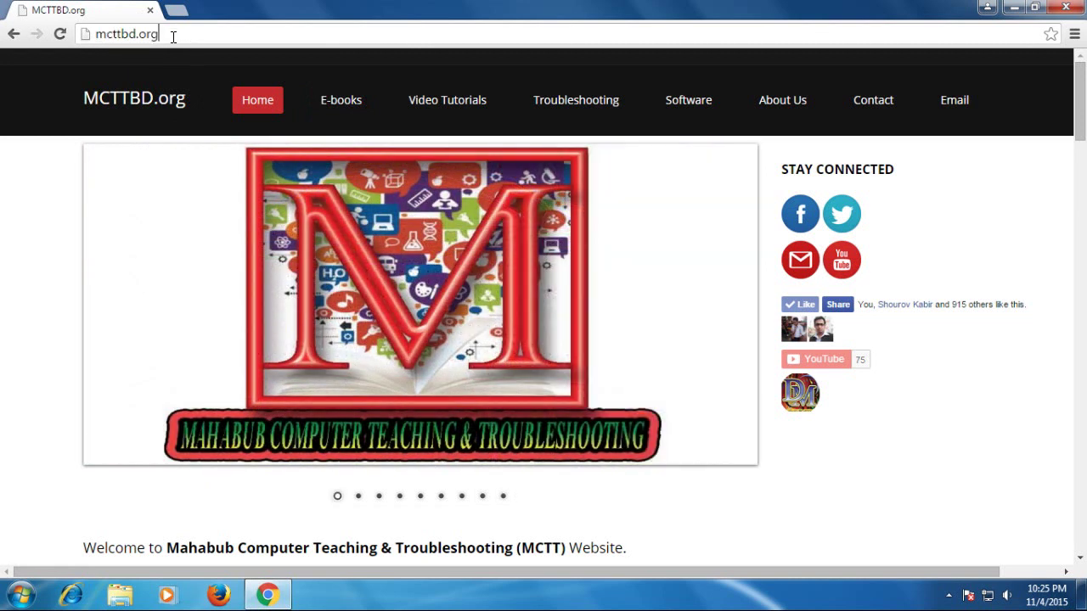
left_click_drag(172, 36, 106, 39)
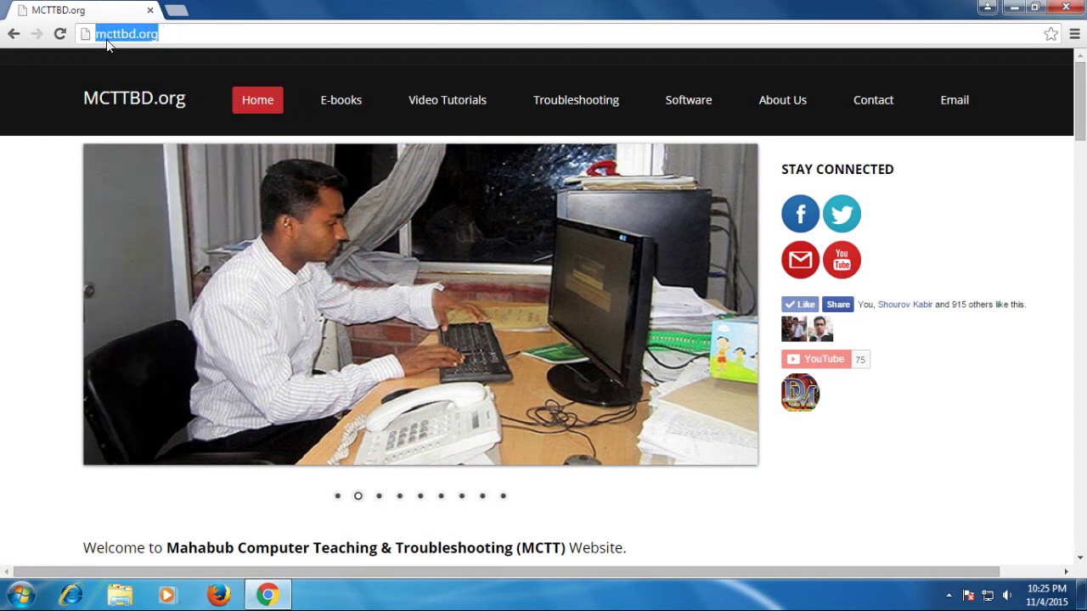
type("192.168.")
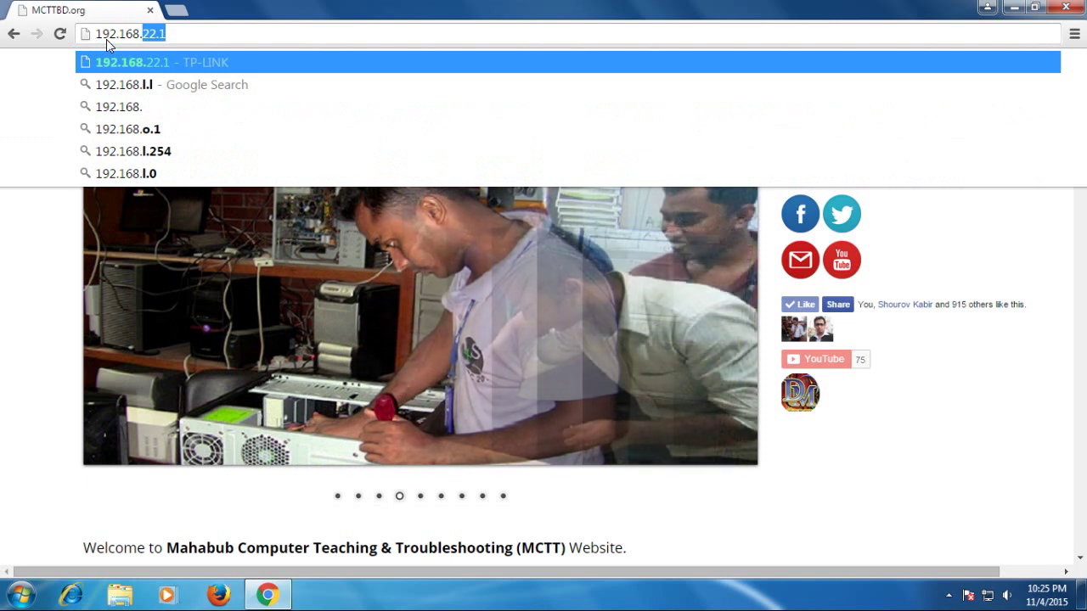
type("22.1")
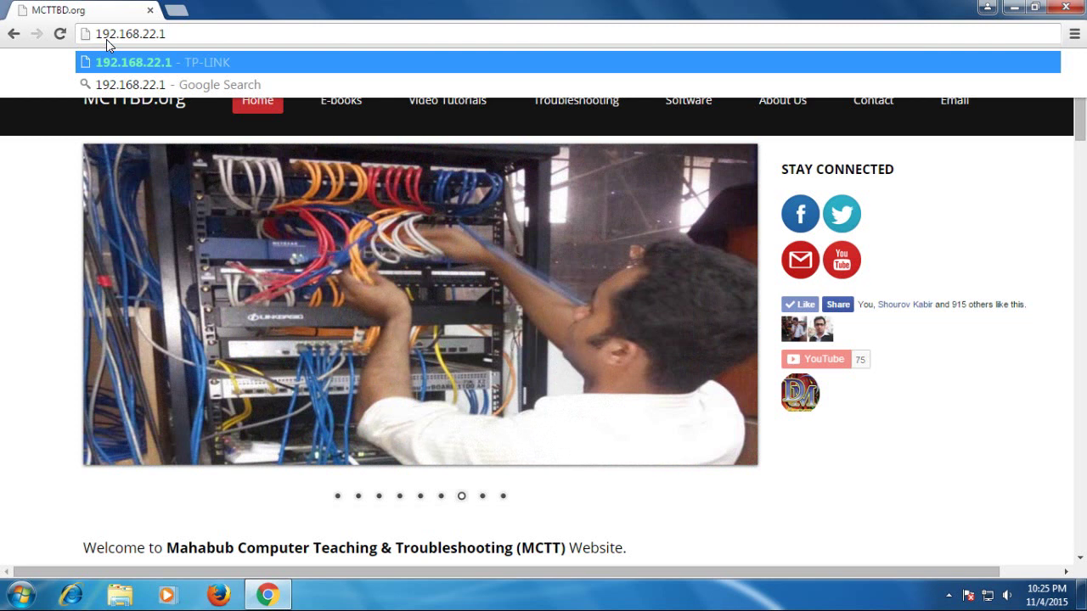
key("Return")
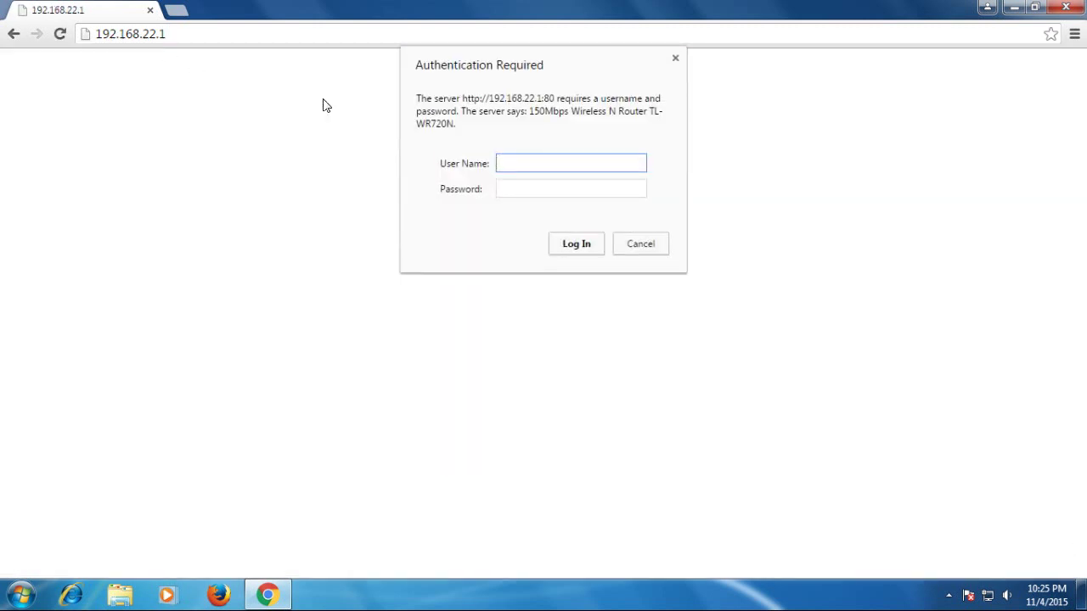
Step: Log in with the router's admin username and password
type("admin")
key("Tab")
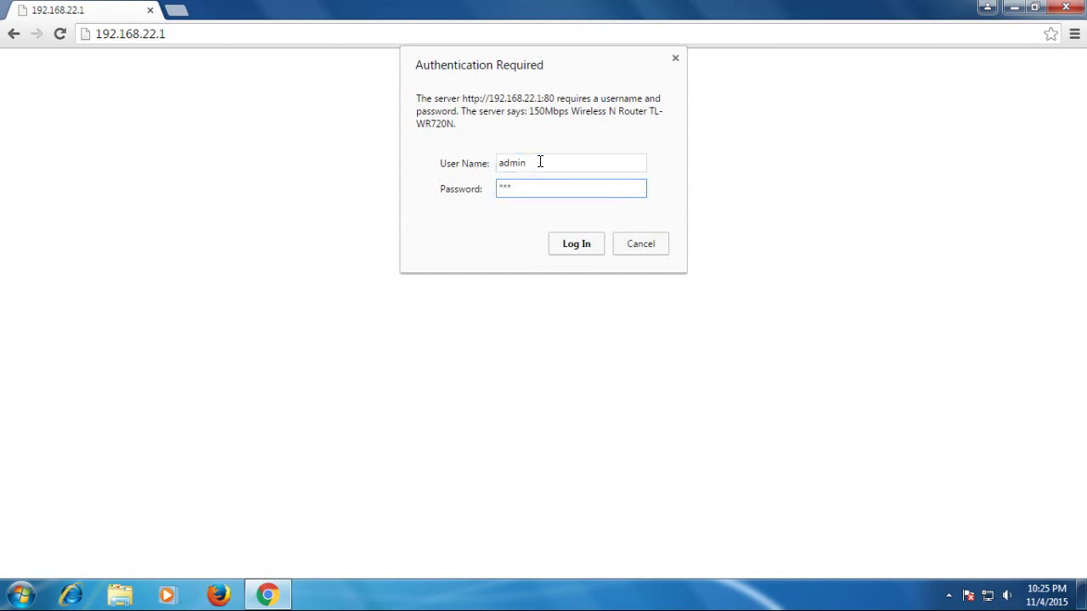
key("BackSpace")
key("BackSpace")
key("BackSpace")
type("admi")
key("Return")
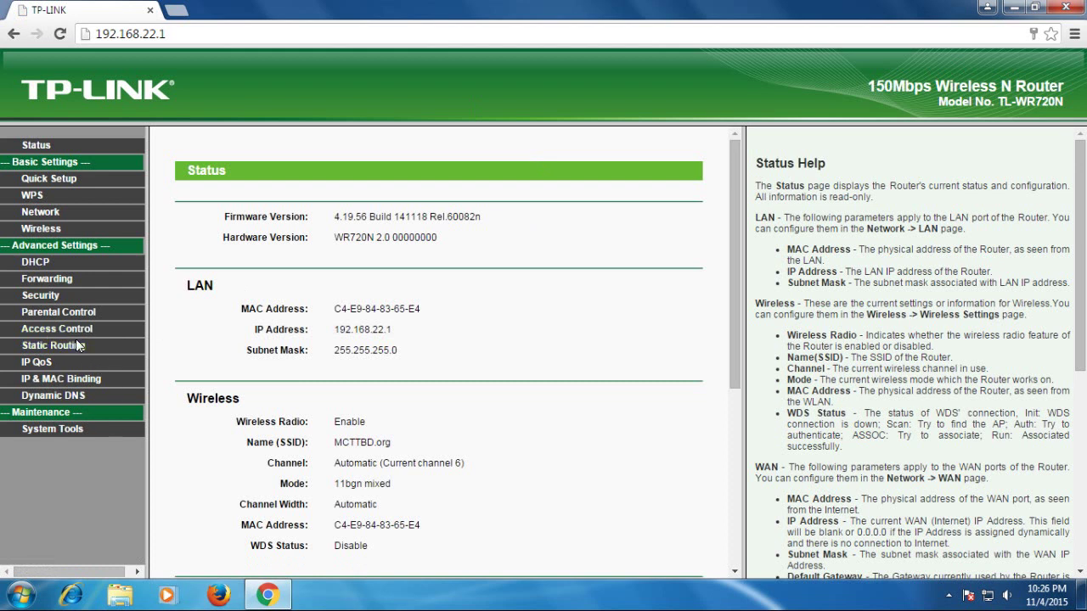
Step: Enable Internet Access Control with an Allow default policy, save, then start a new host entry
left_click(40, 211)
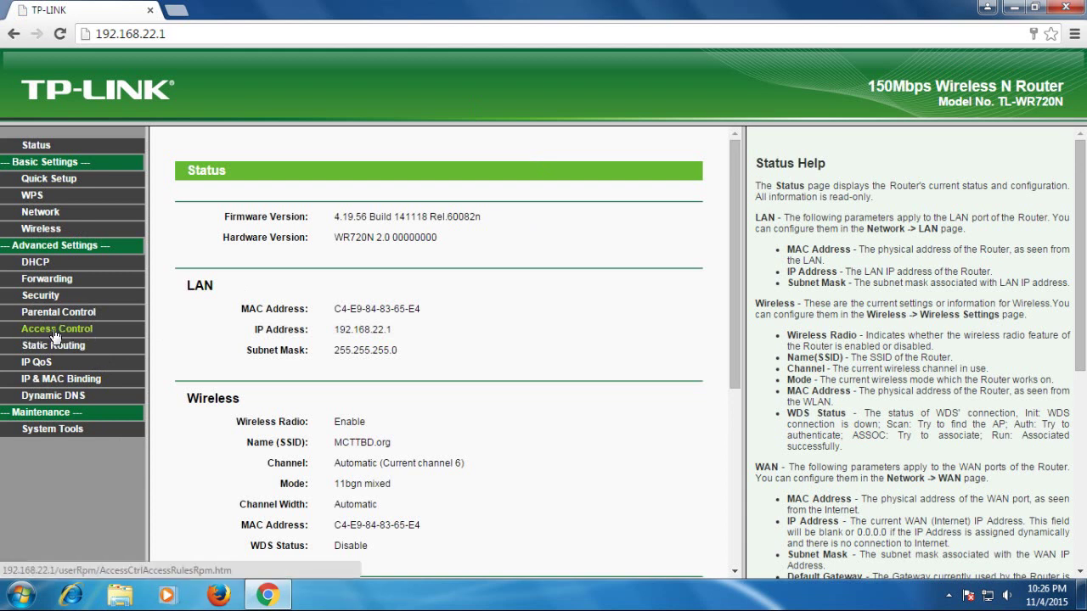
left_click(66, 331)
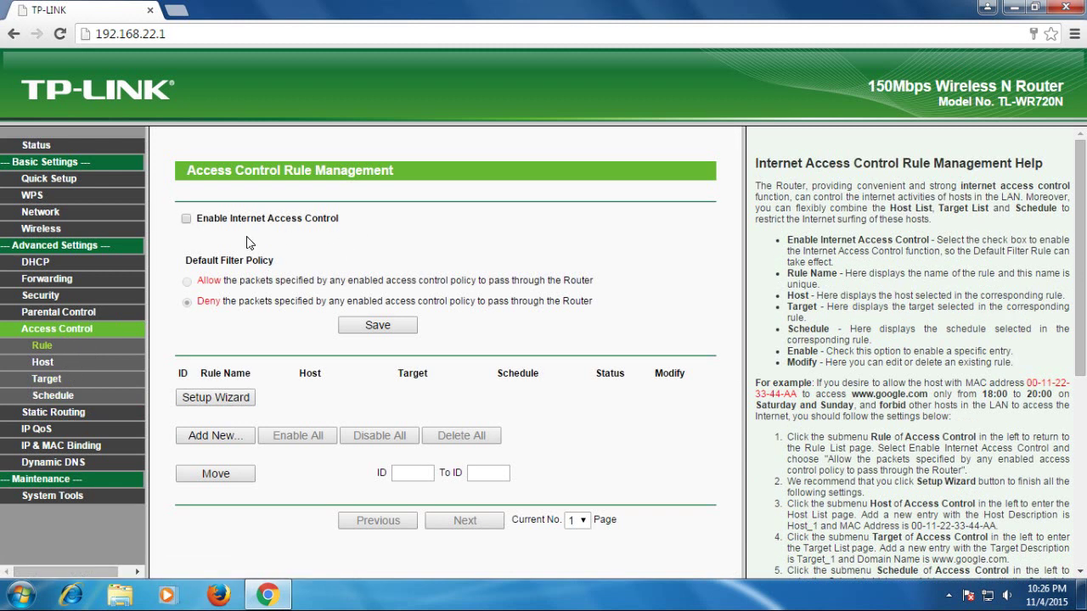
left_click(187, 219)
left_click(186, 282)
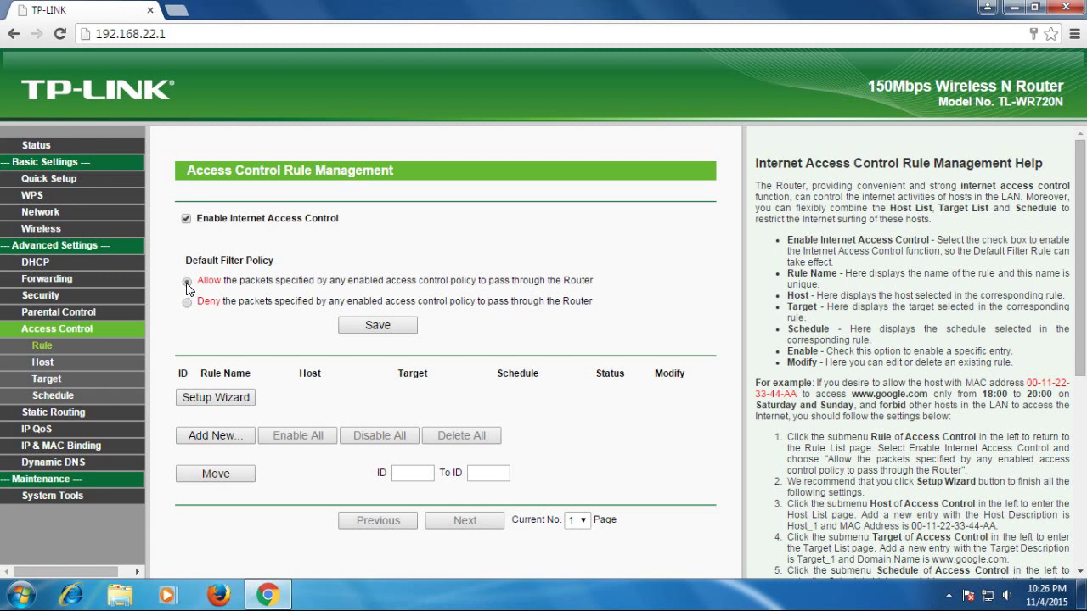
left_click(371, 327)
left_click(40, 369)
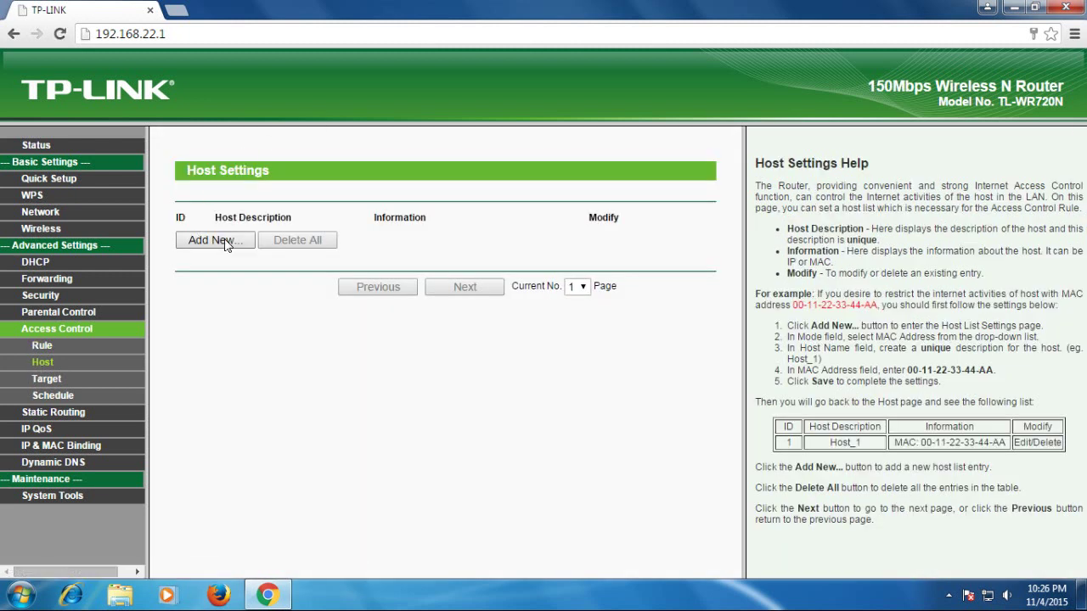
left_click(196, 239)
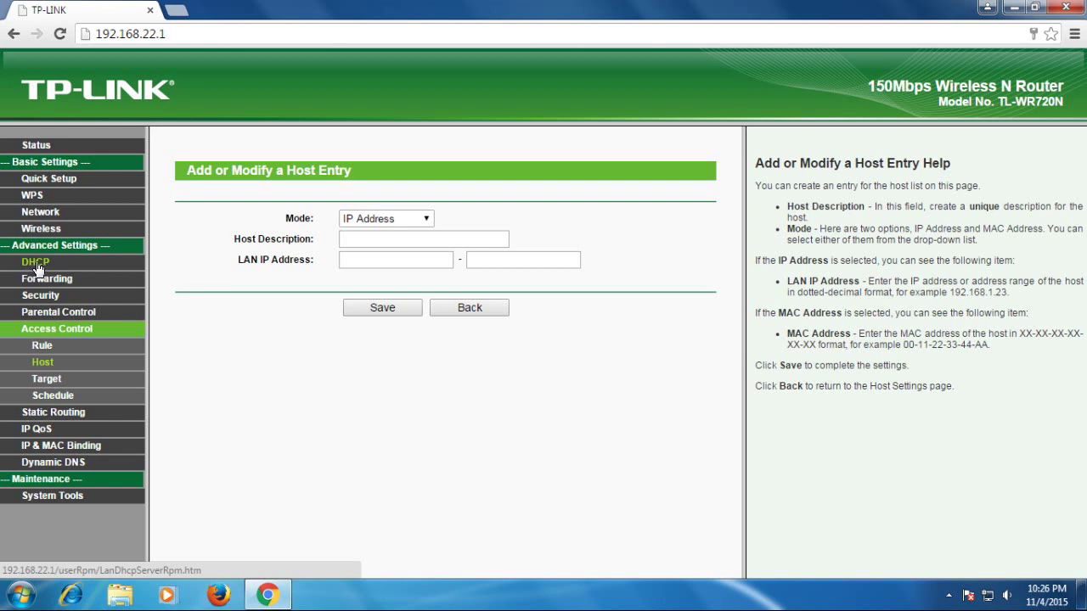
left_click(36, 265)
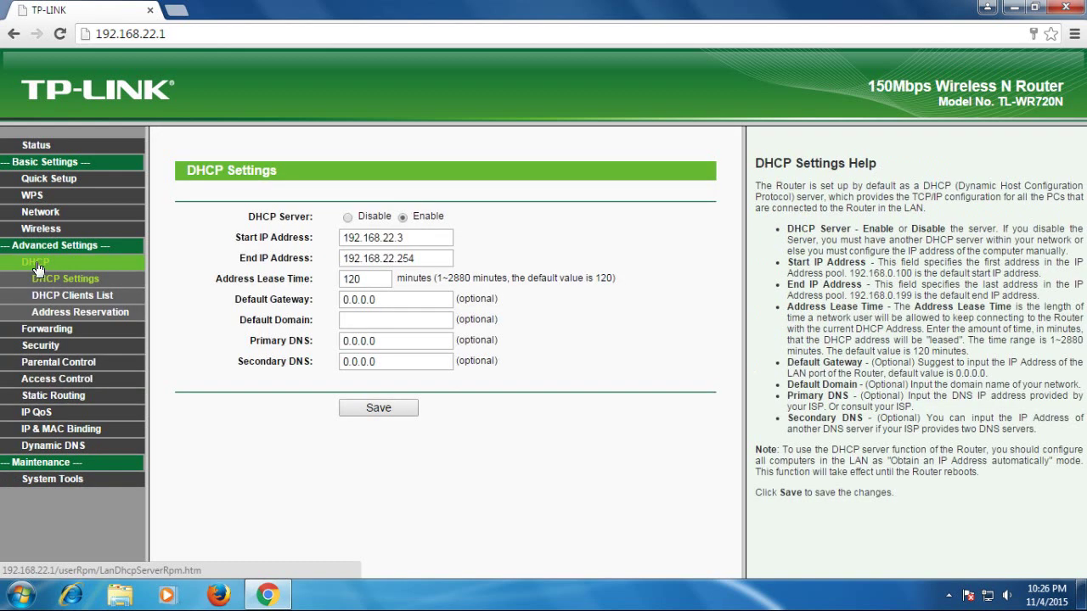
left_click(82, 302)
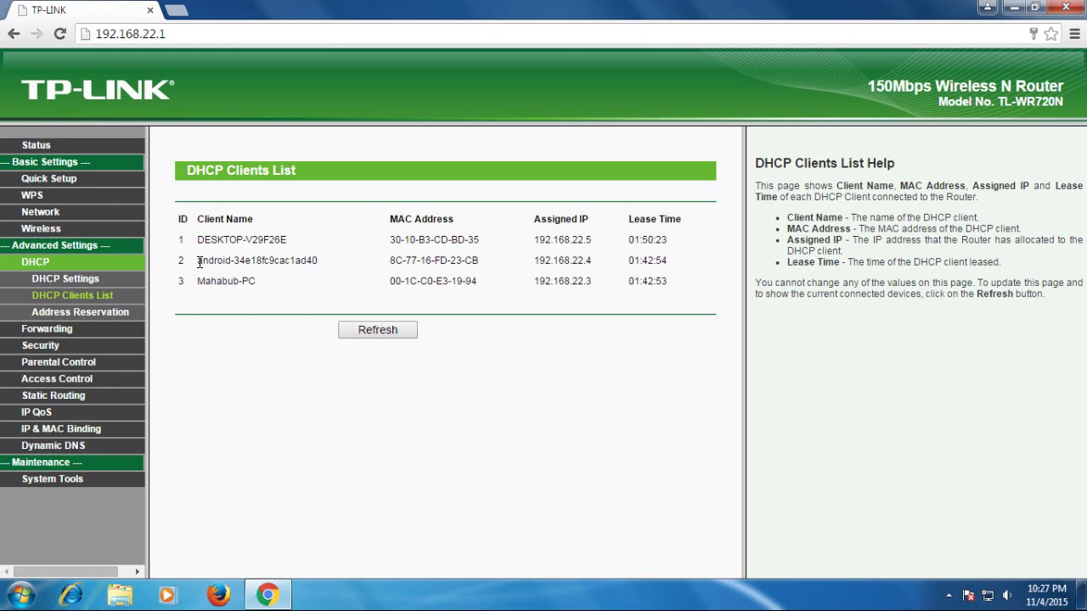
left_click_drag(198, 261, 438, 259)
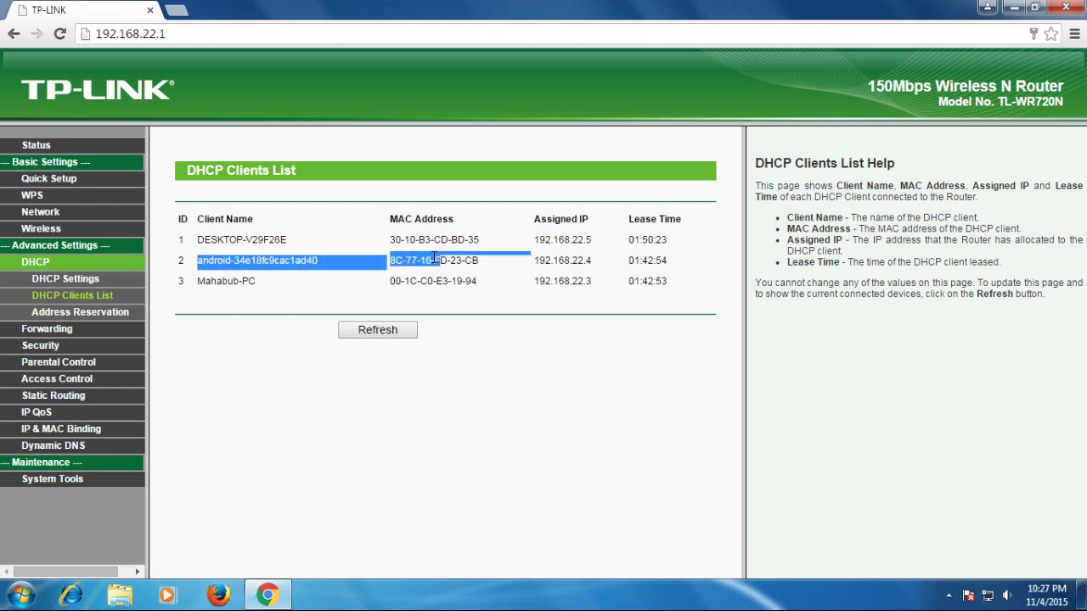
left_click(239, 261)
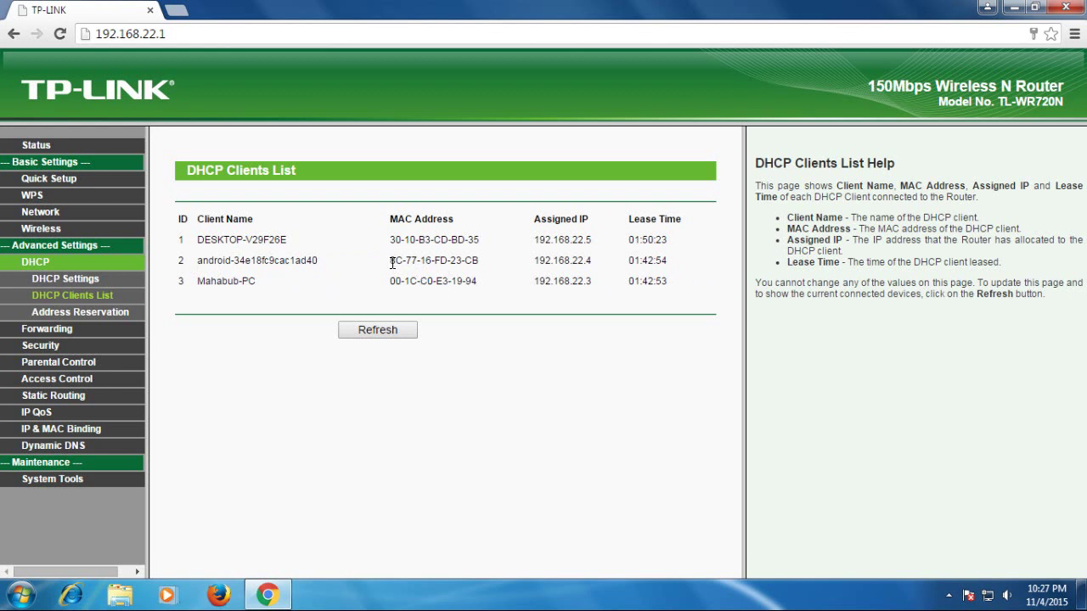
left_click_drag(390, 261, 478, 262)
key("ctrl+c")
Step: Save a MAC Address host entry named 'and' with MAC 8C-77-16-FD-23-CB
left_click(50, 379)
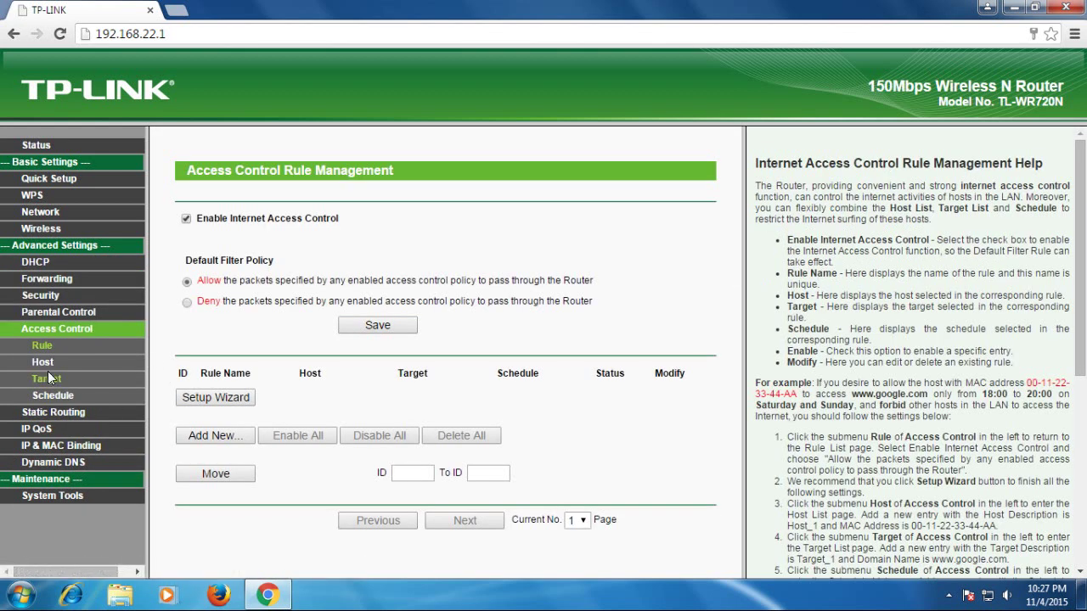
left_click(43, 363)
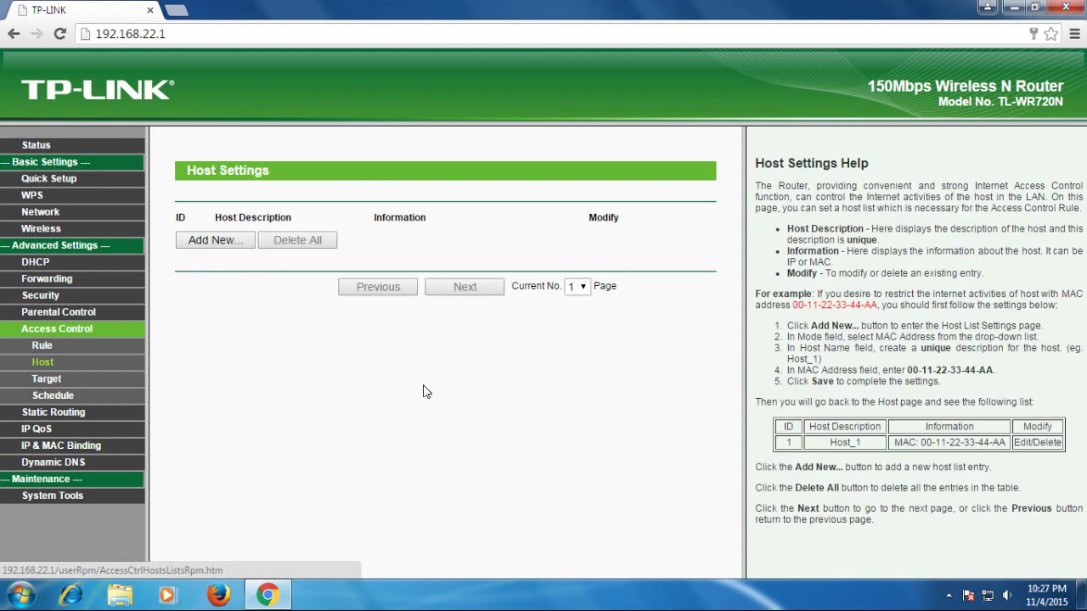
left_click(212, 242)
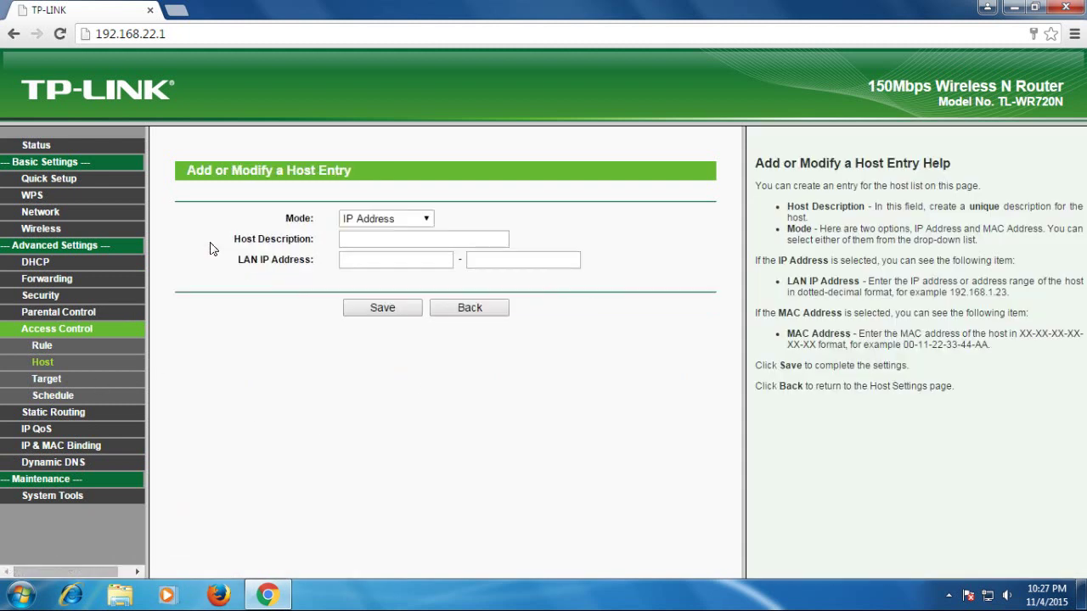
left_click(413, 222)
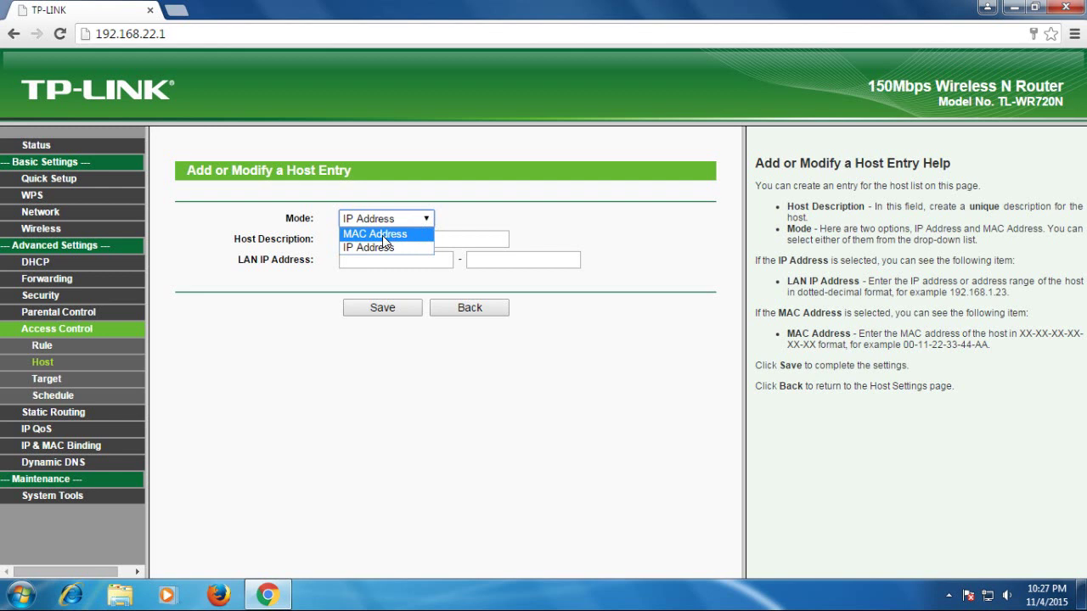
left_click(382, 235)
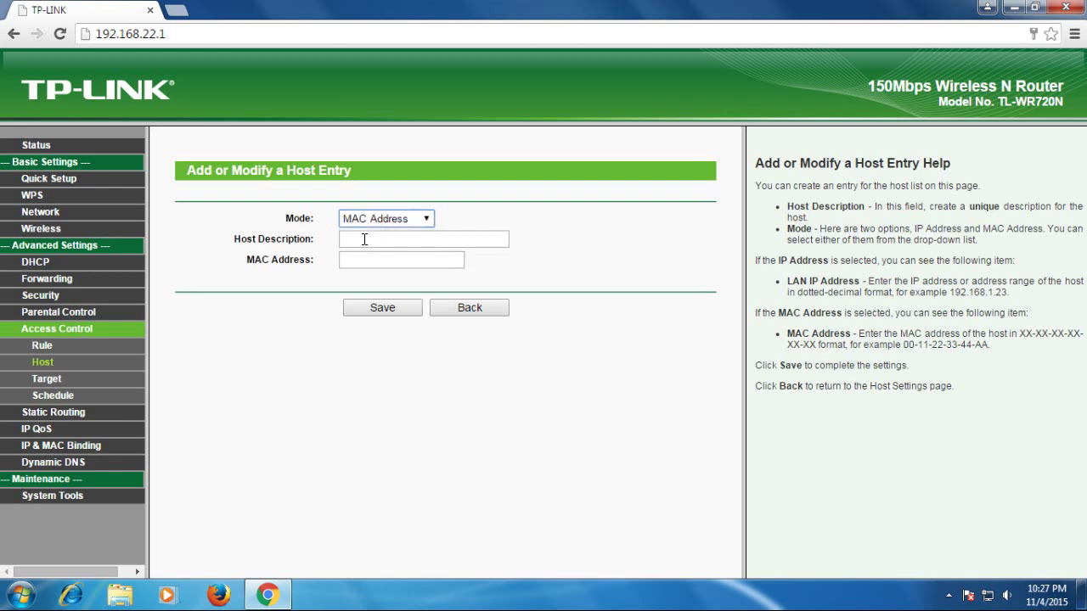
left_click(364, 242)
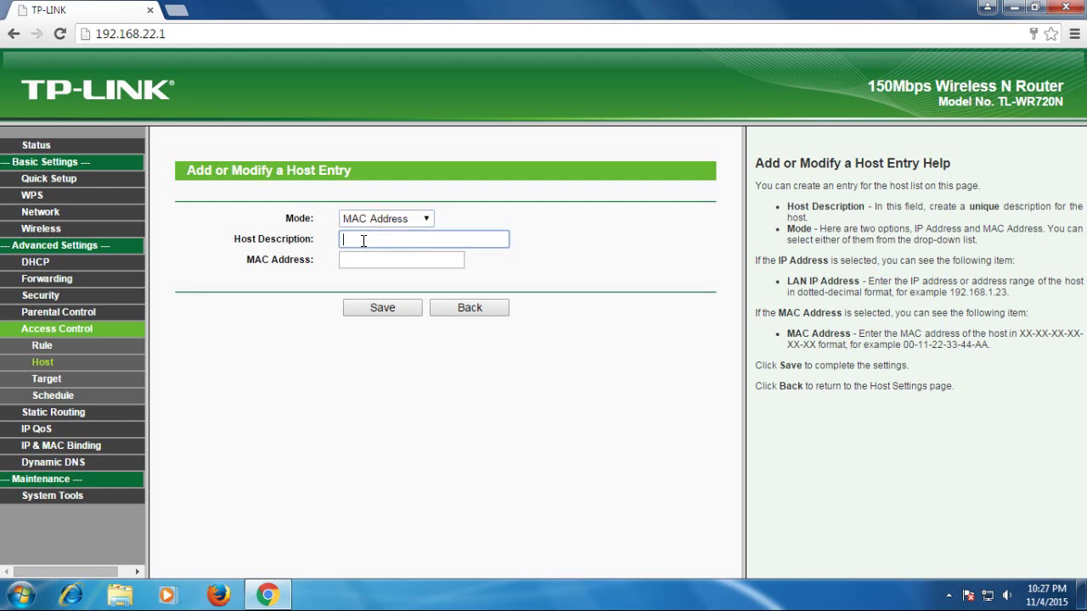
type("and")
left_click(371, 259)
key("ctrl+v")
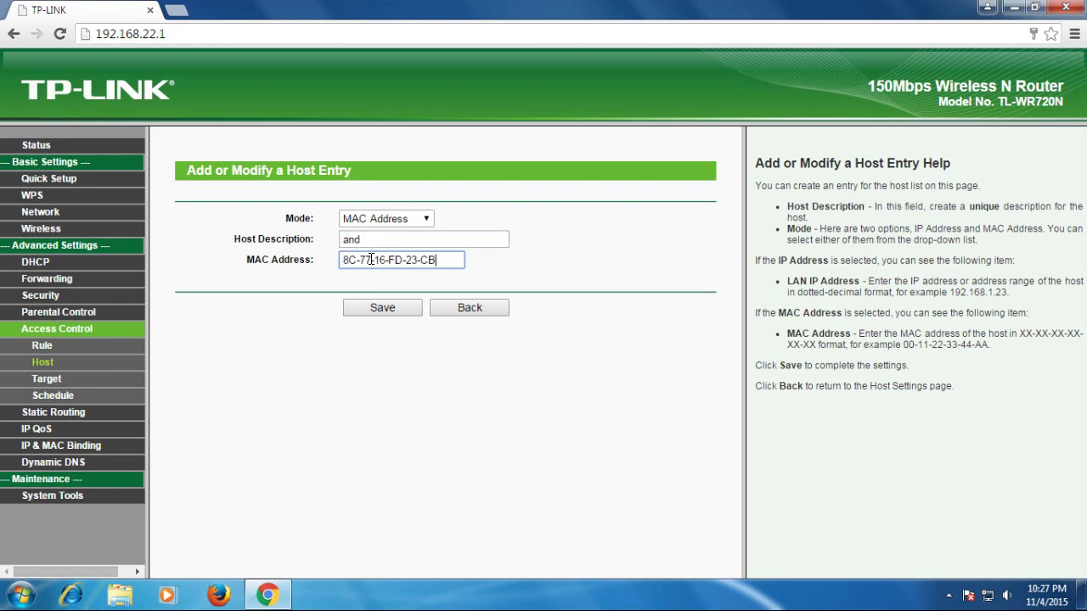
left_click(383, 308)
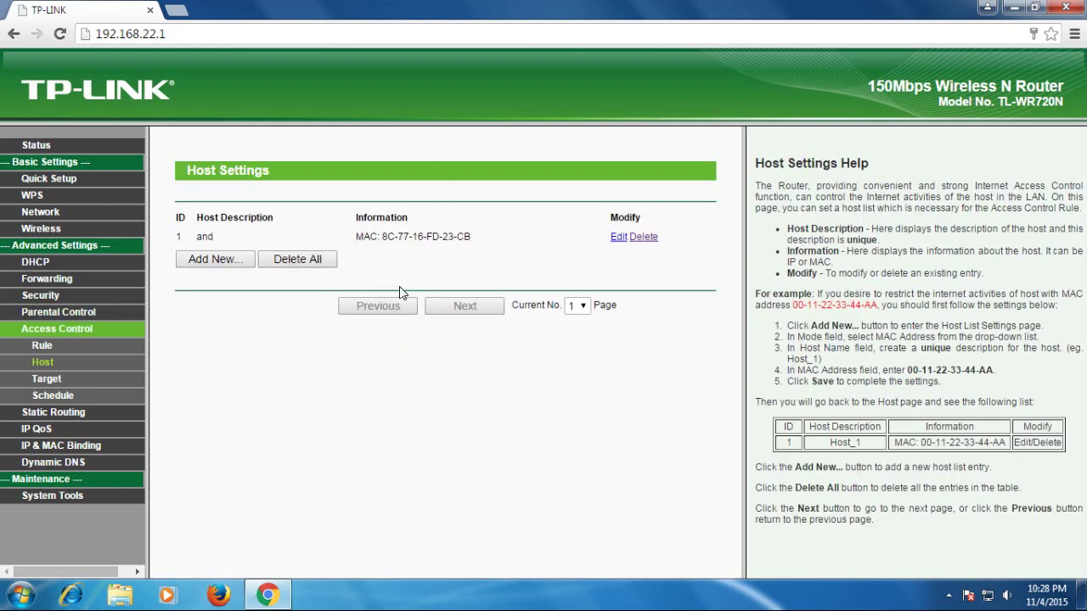
Step: Try the rule Setup Wizard in MAC Address mode, then back out to the rule list
left_click(40, 347)
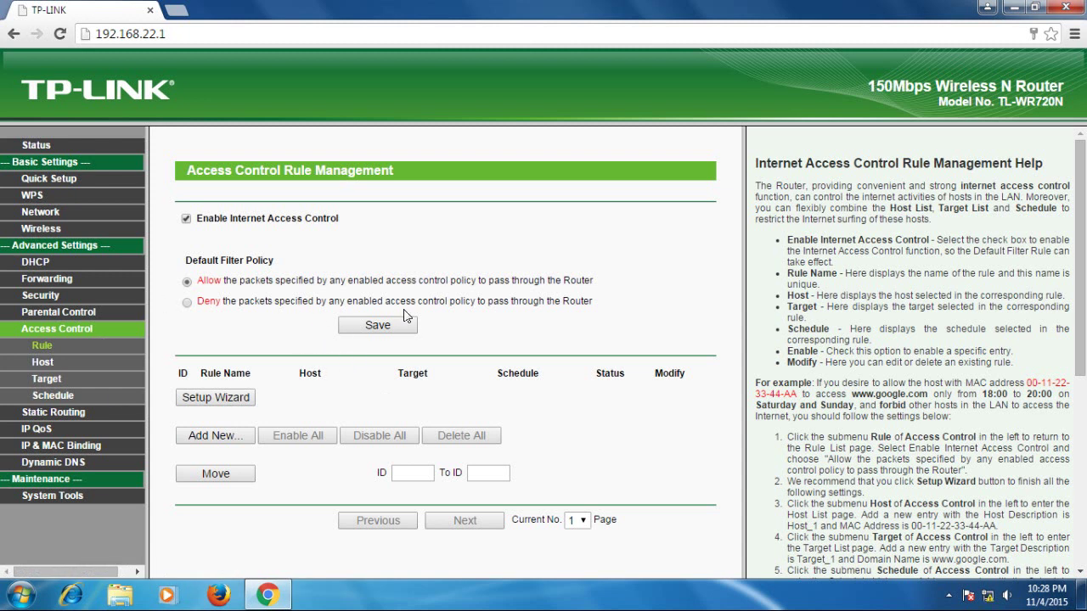
left_click(220, 399)
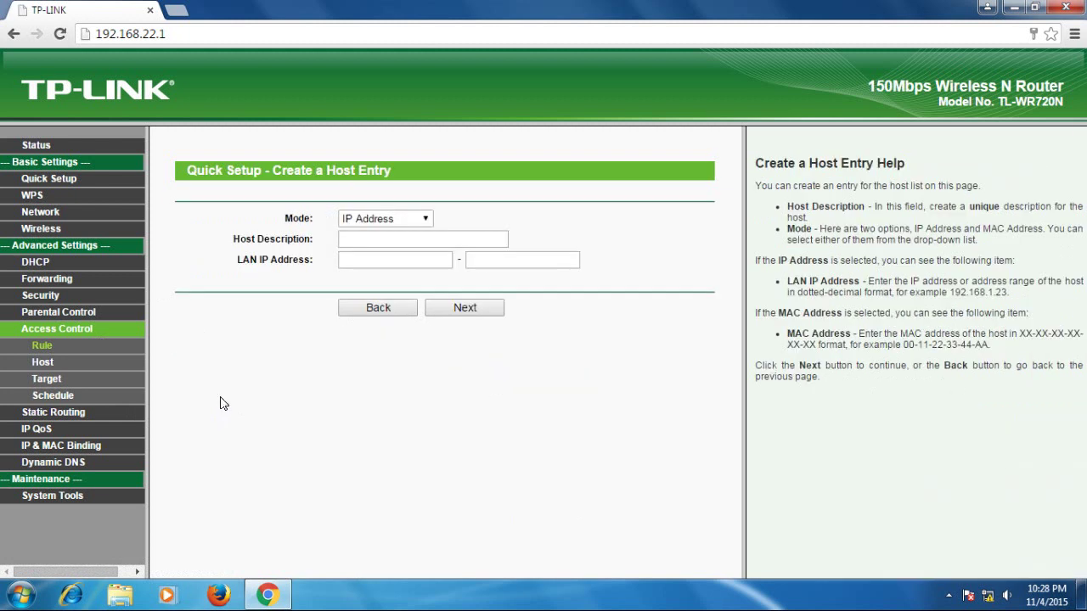
left_click(423, 219)
left_click(393, 230)
left_click(383, 233)
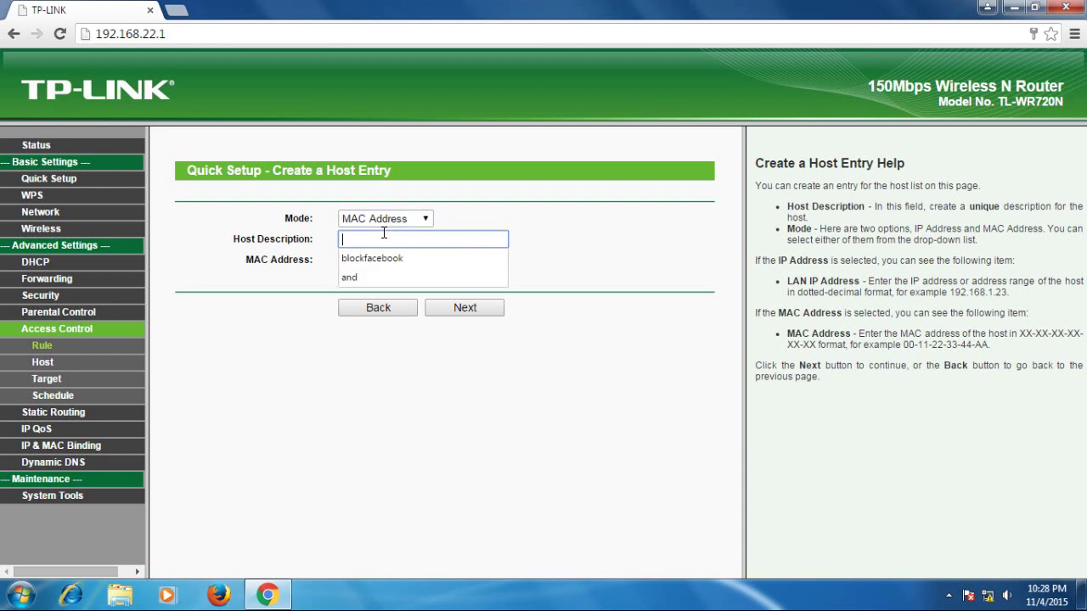
left_click(377, 309)
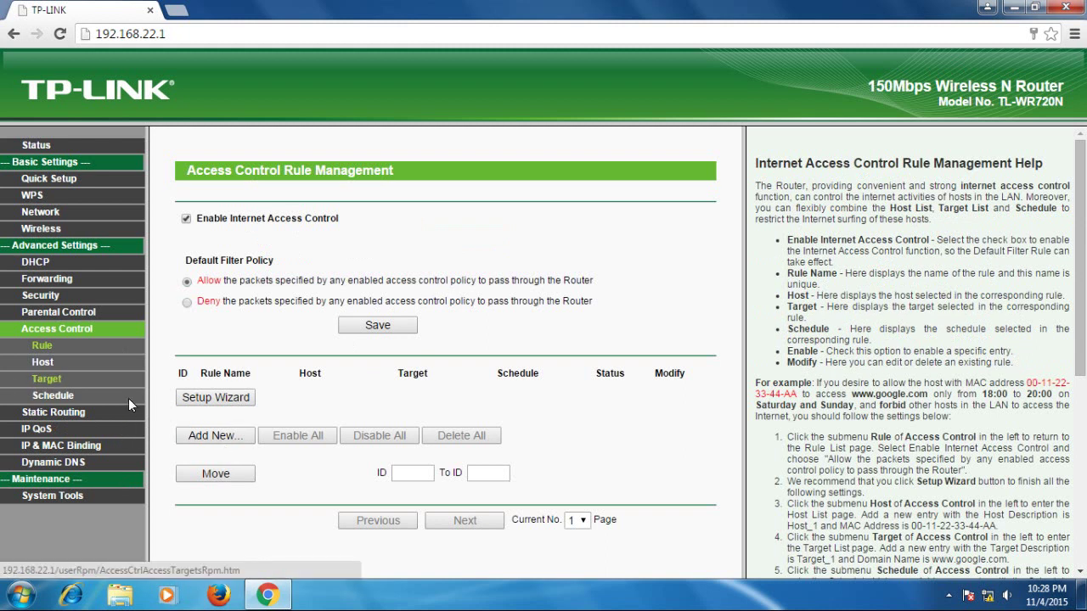
Step: Start a new access control rule for host 'and' with Any Target
left_click(223, 436)
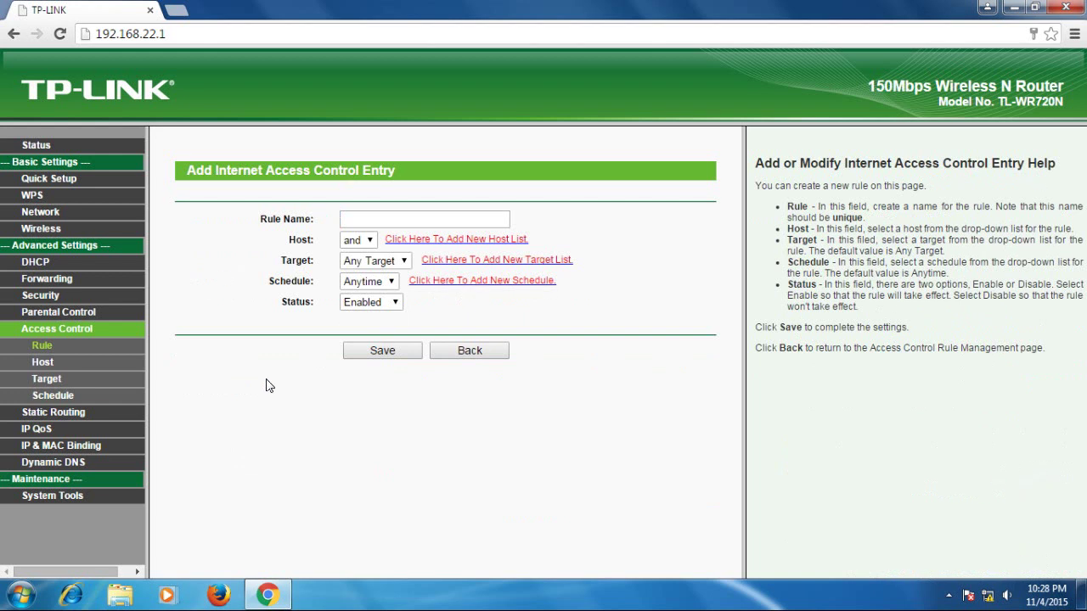
left_click(373, 220)
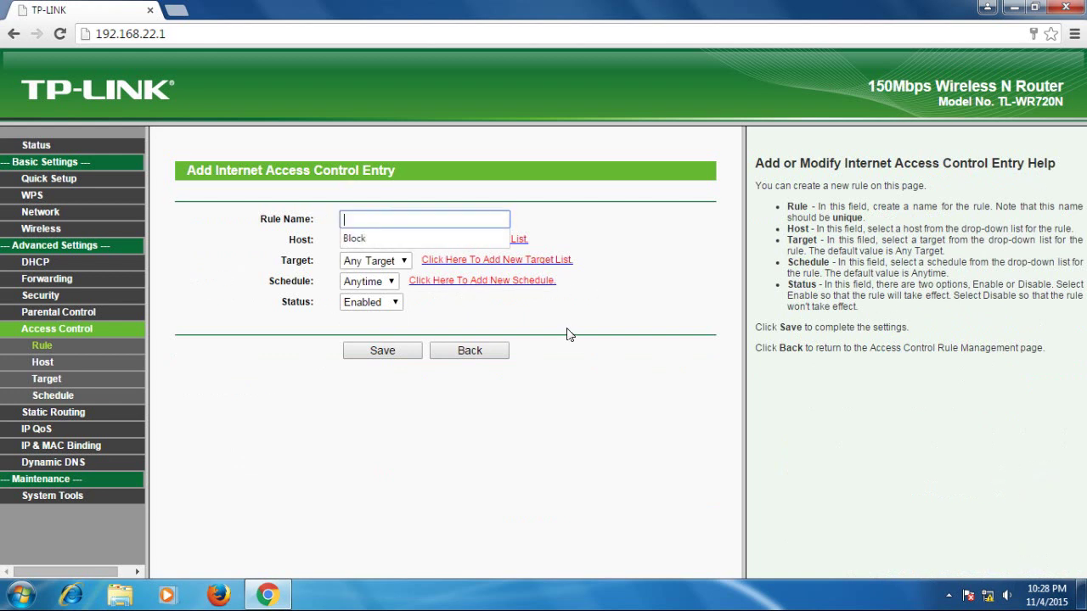
left_click(594, 305)
left_click(375, 247)
left_click(361, 259)
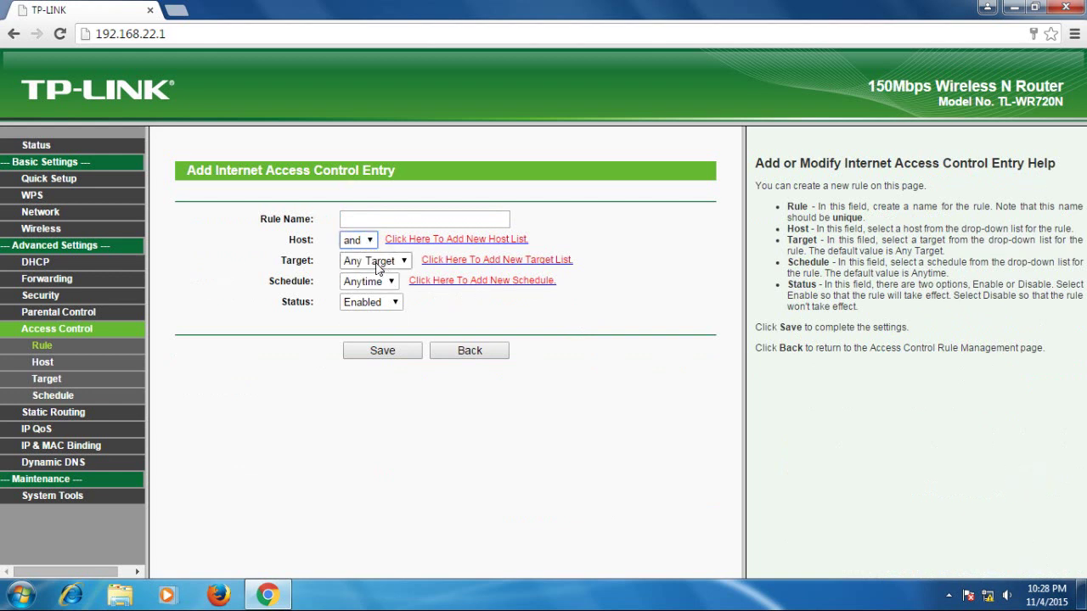
left_click(395, 263)
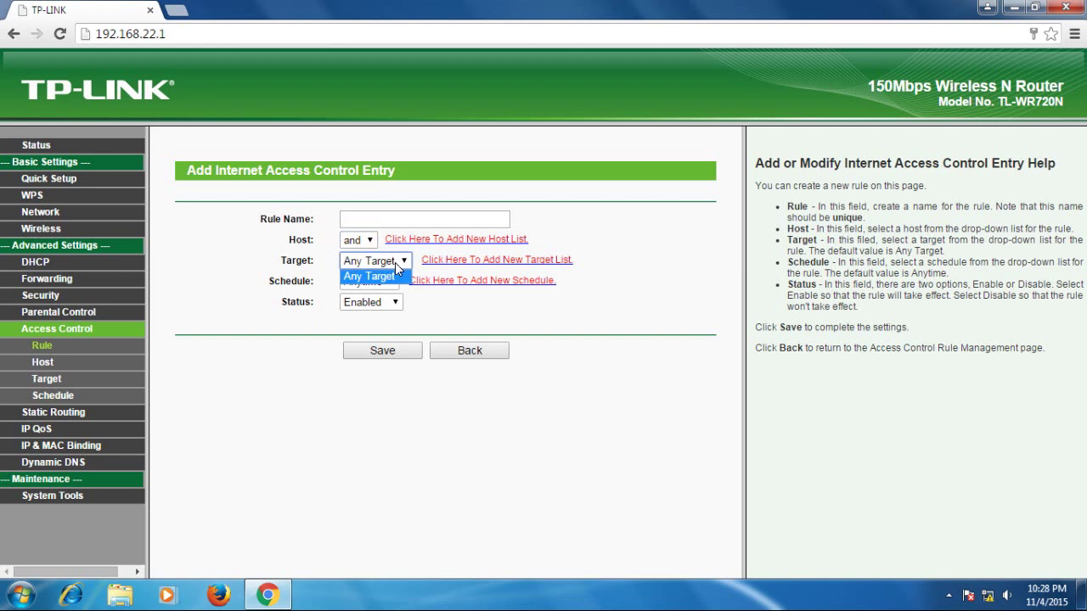
left_click(356, 277)
Step: Name the rule 'And' after the missing-name warning and save it
left_click(384, 351)
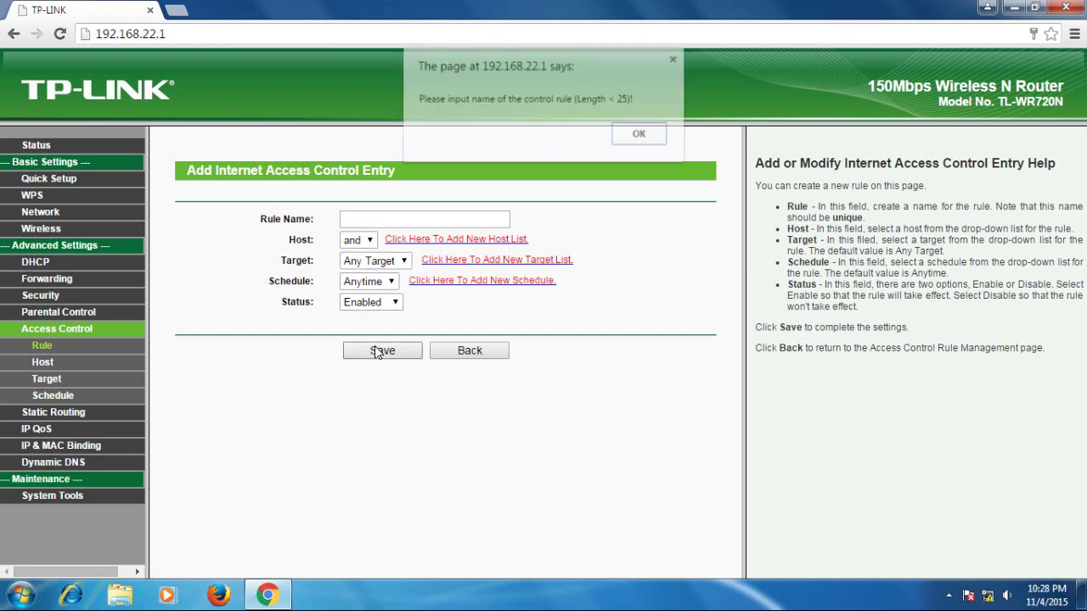
left_click(644, 138)
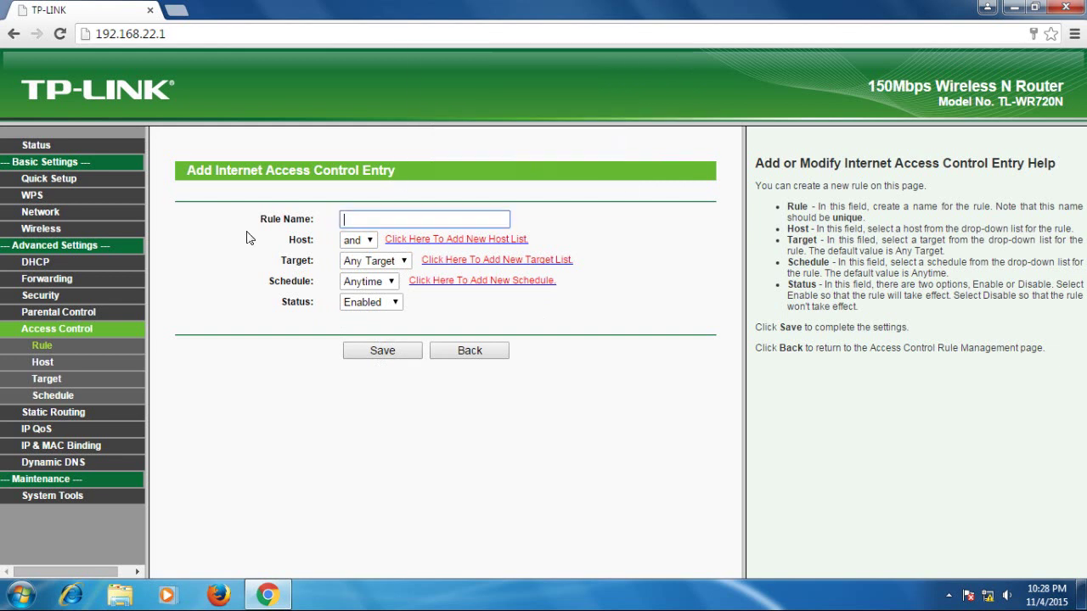
left_click(354, 219)
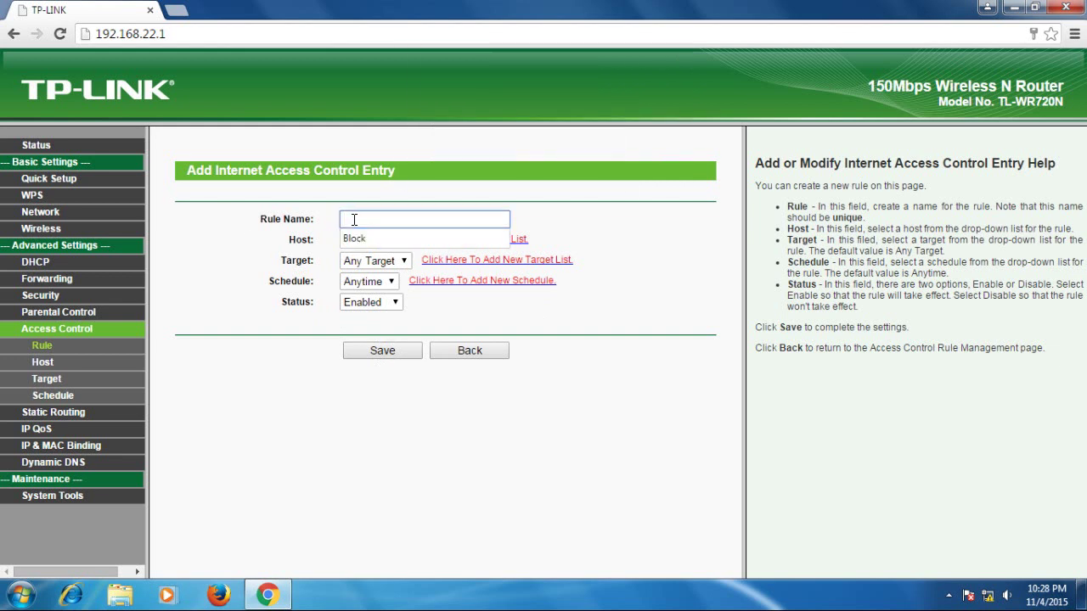
type("Ad")
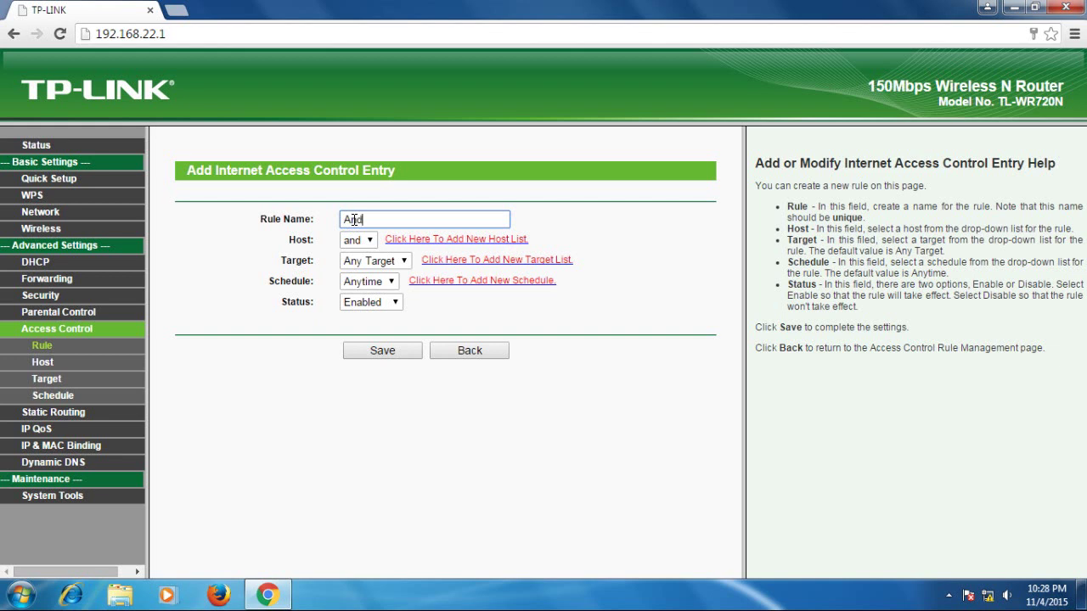
left_click(386, 351)
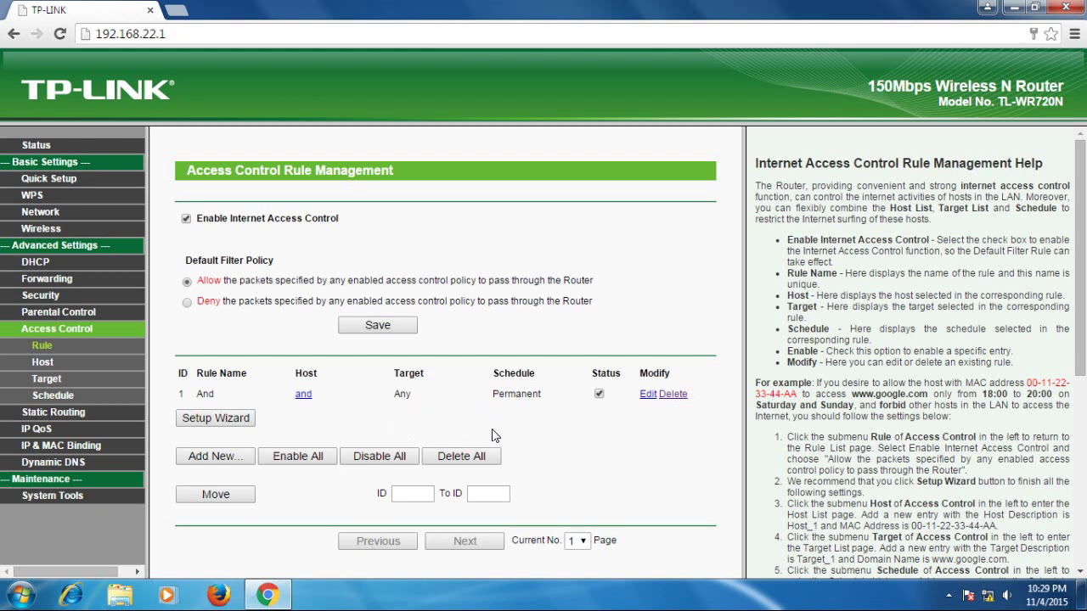
mouse_move(987, 601)
Step: Open a new browser tab and load the Google page
left_click(175, 12)
type("g")
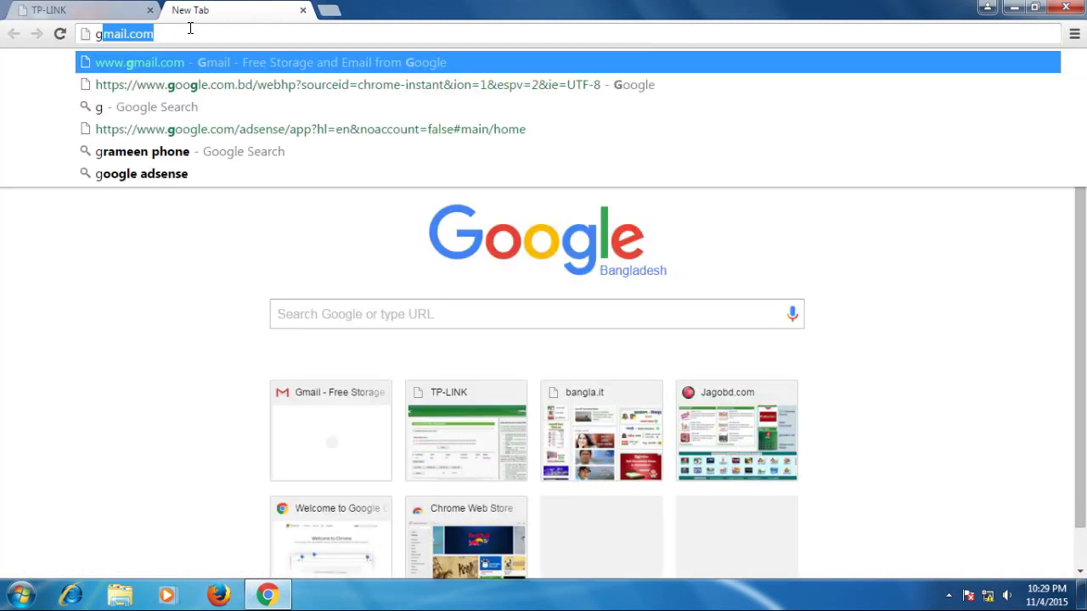
type("o")
key("Return")
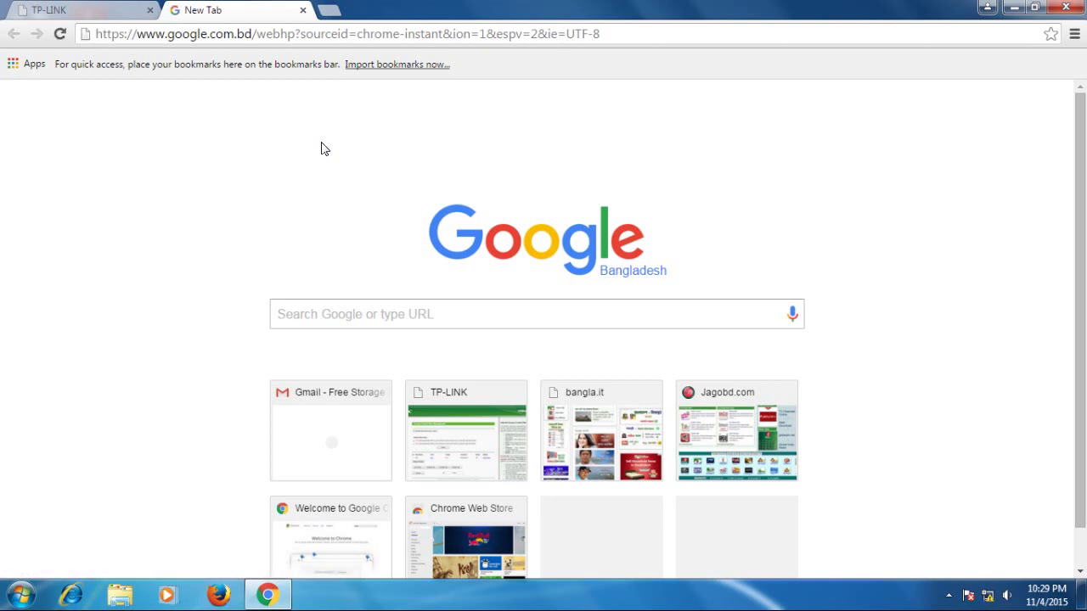
Step: Search Google for 'facebook', get the page-not-available error, and return to the router tab
left_click(411, 35)
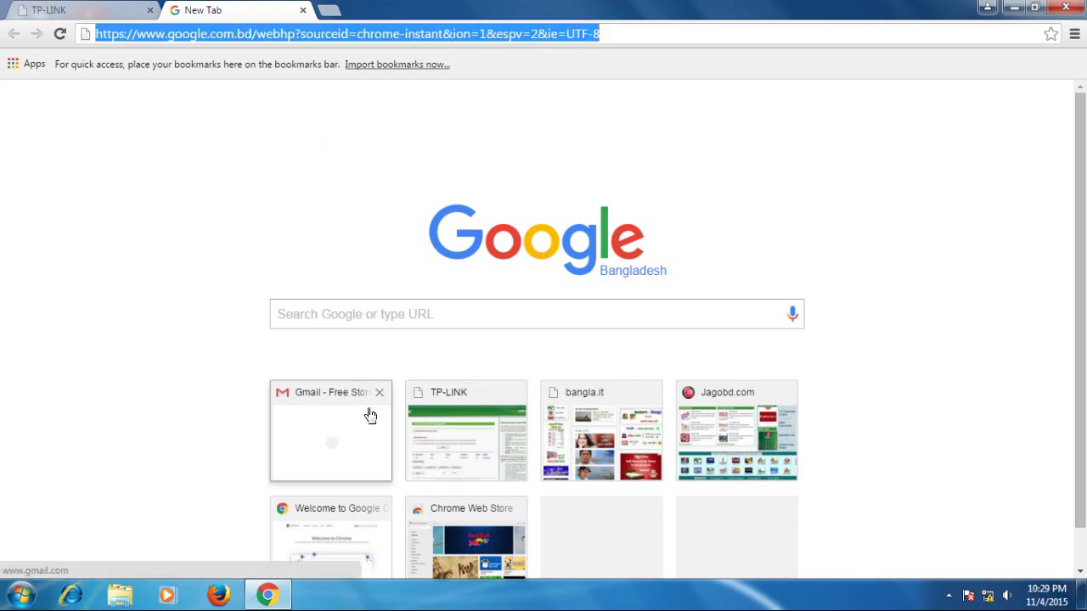
left_click(251, 35)
key("BackSpace")
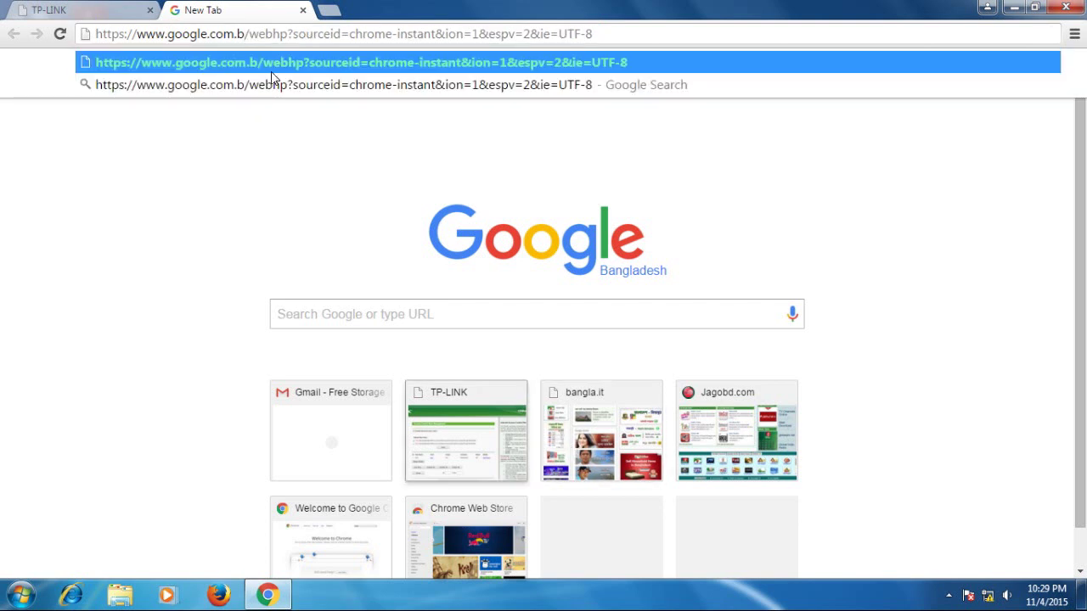
left_click_drag(628, 36, 95, 34)
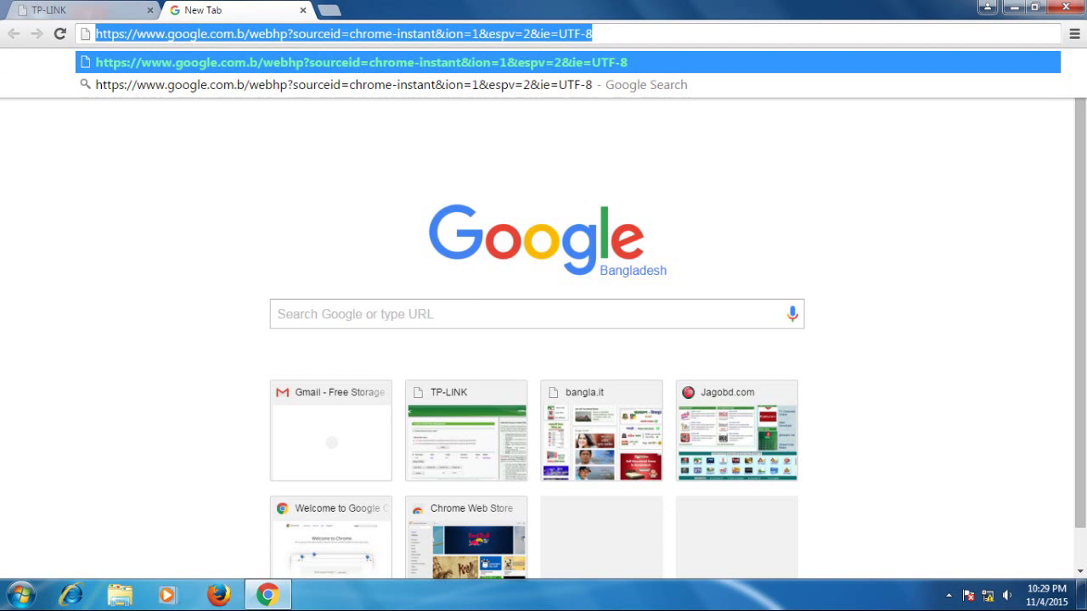
type("facebook")
key("Return")
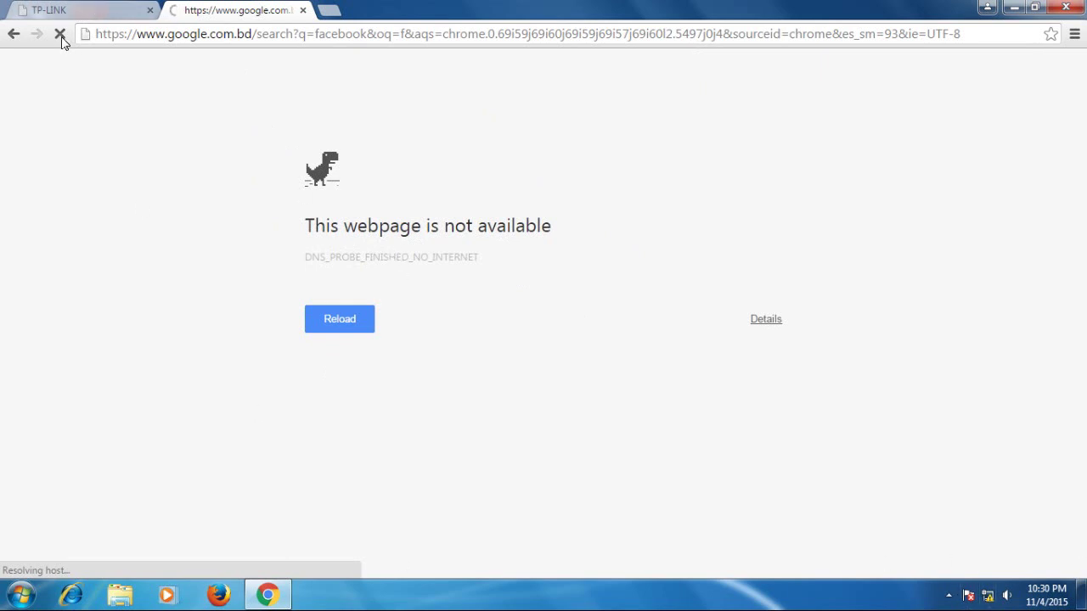
left_click(103, 10)
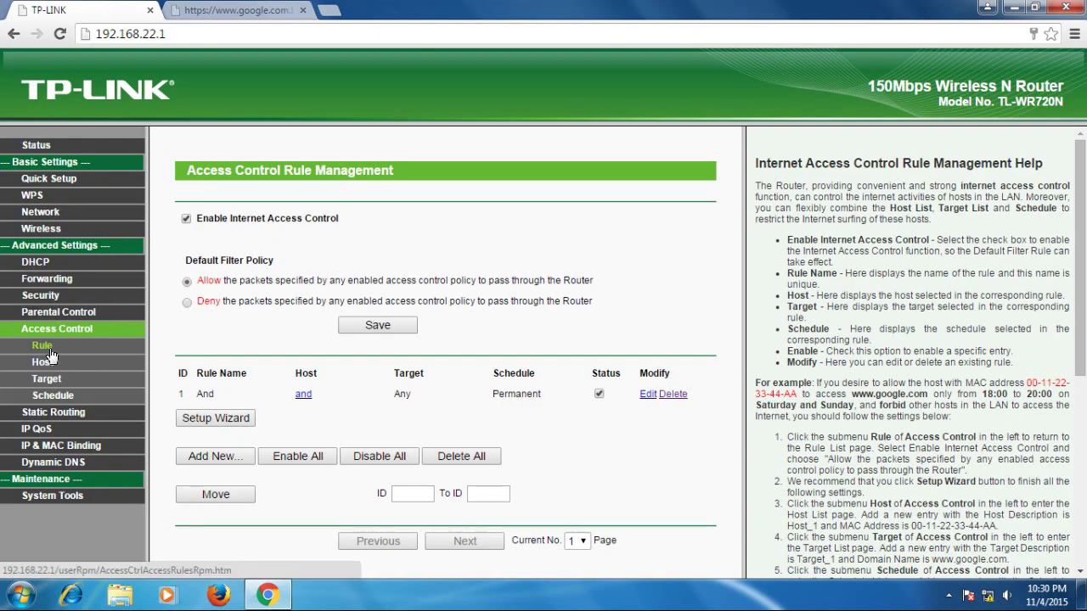
left_click(36, 267)
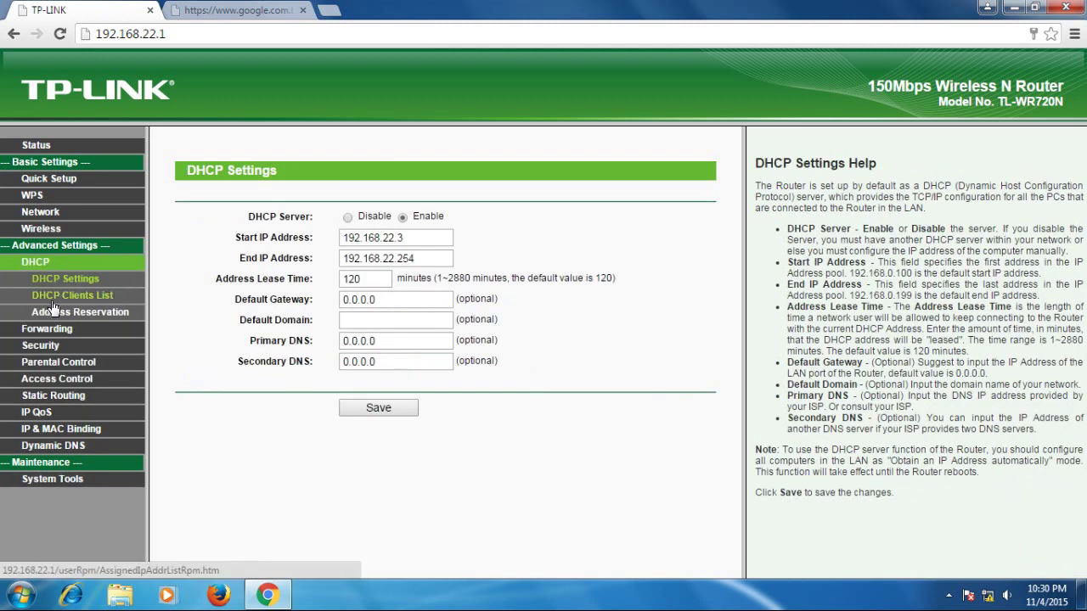
left_click(82, 298)
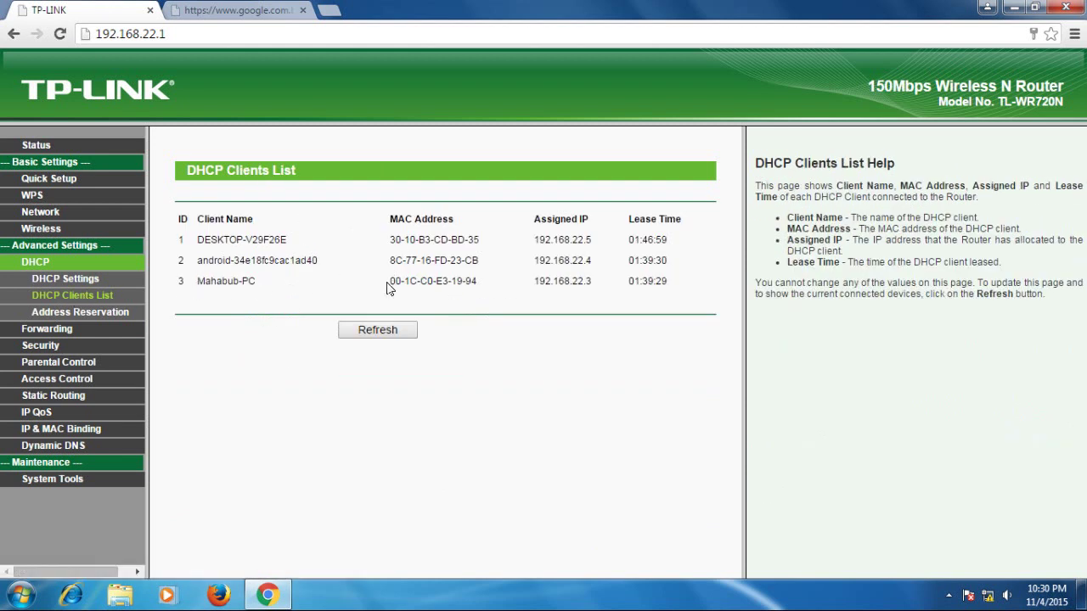
left_click_drag(390, 281, 487, 281)
key("ctrl+c")
Step: Save a MAC Address host entry 'PC' with MAC 00-1C-C0-E3-19-94, then open the rules list
left_click(69, 381)
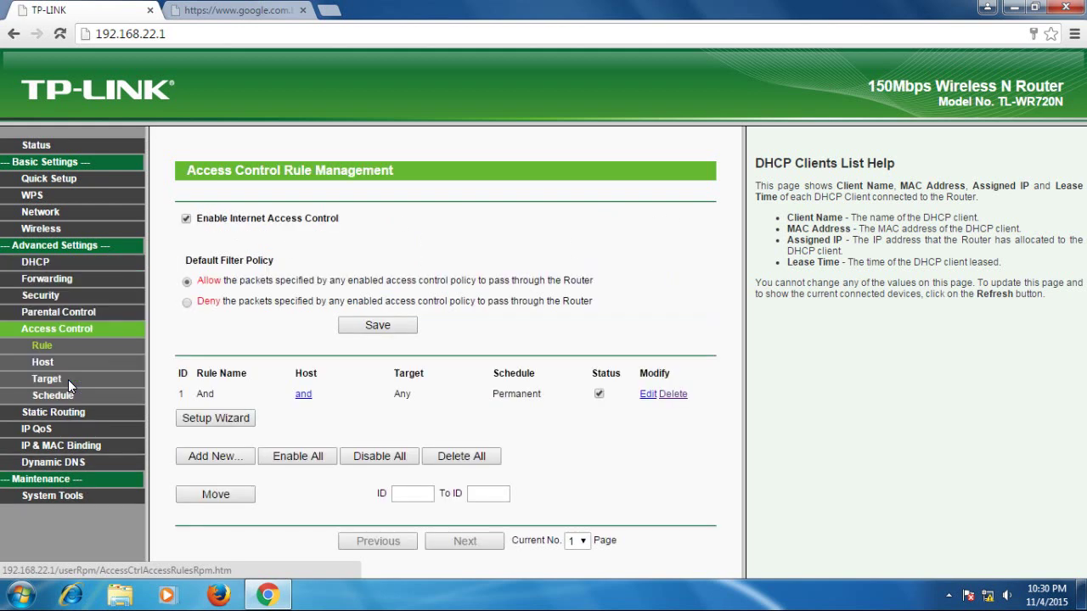
left_click(40, 363)
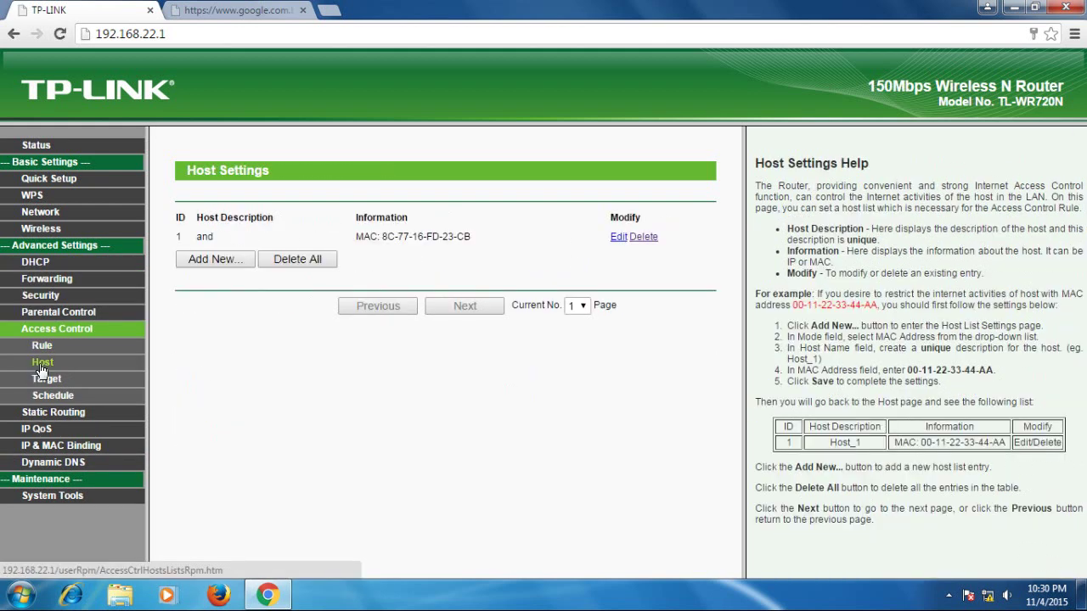
left_click(216, 259)
left_click(392, 218)
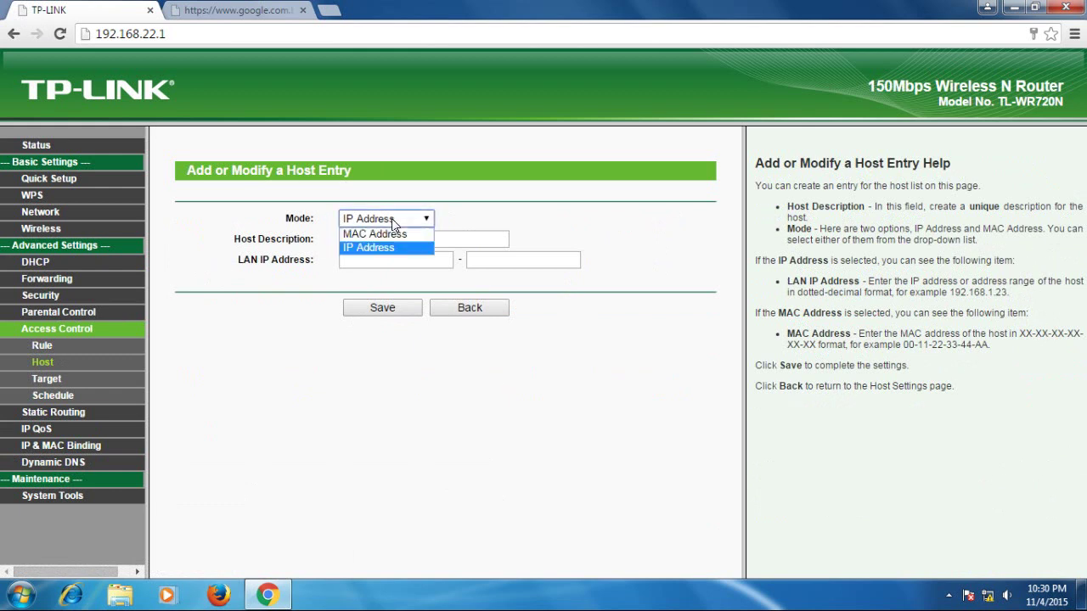
left_click(377, 235)
left_click(356, 241)
left_click(356, 241)
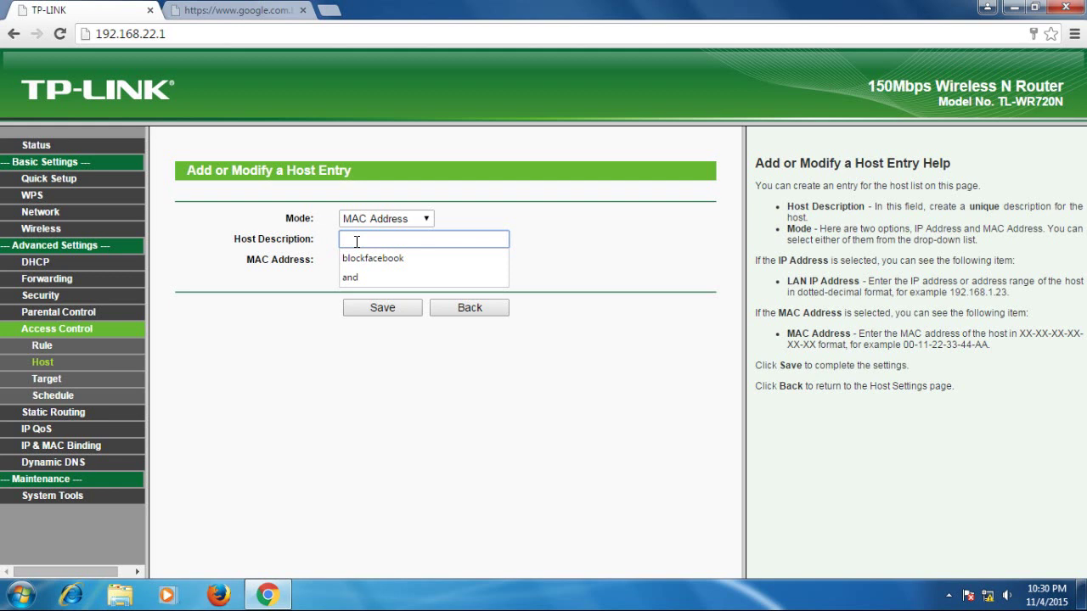
type("p")
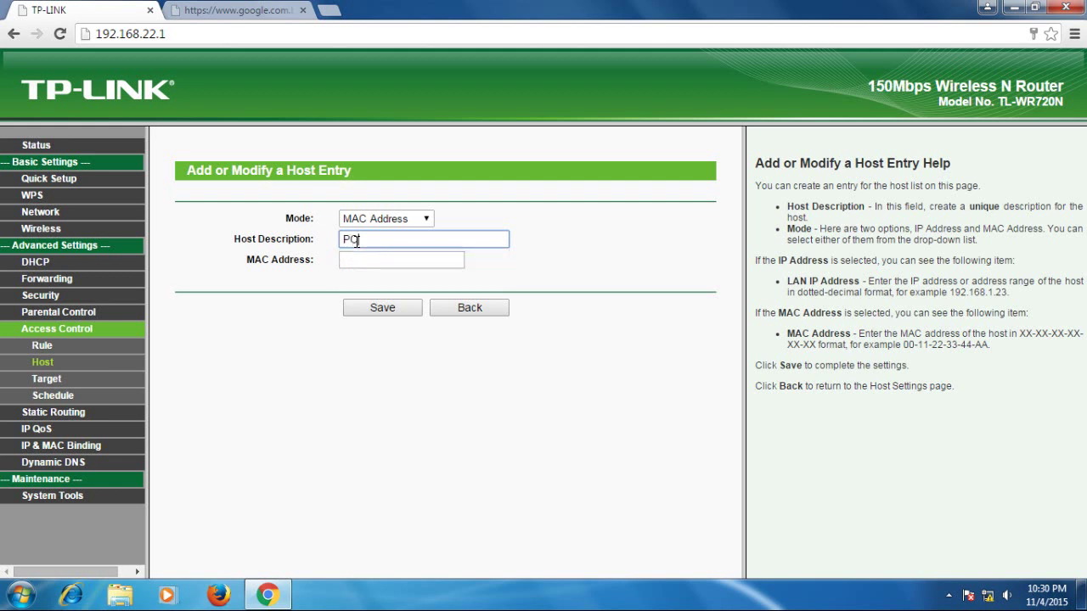
left_click(365, 259)
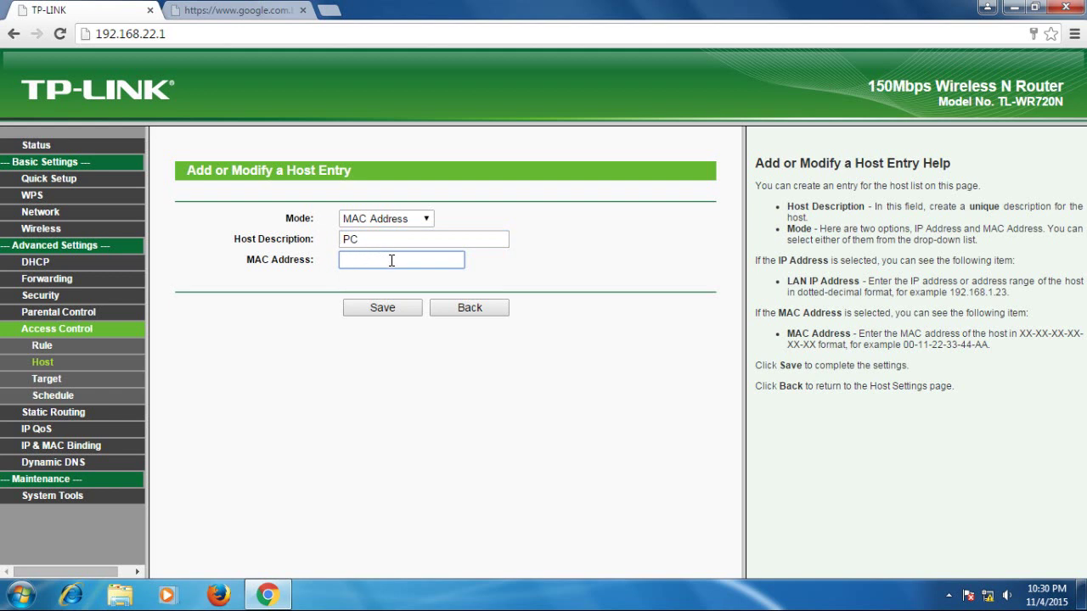
key("ctrl+v")
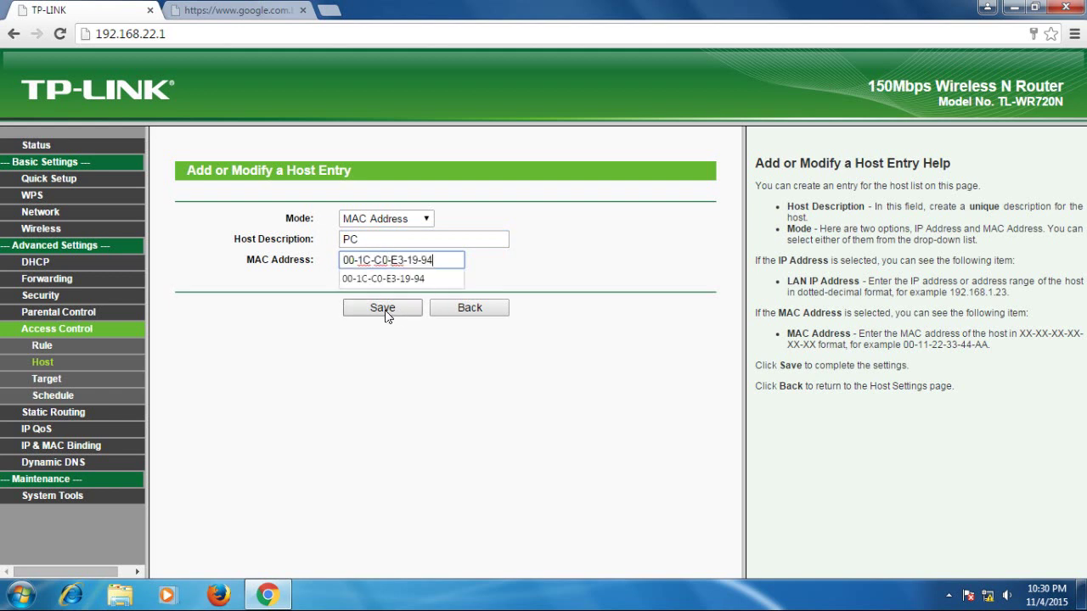
left_click(382, 308)
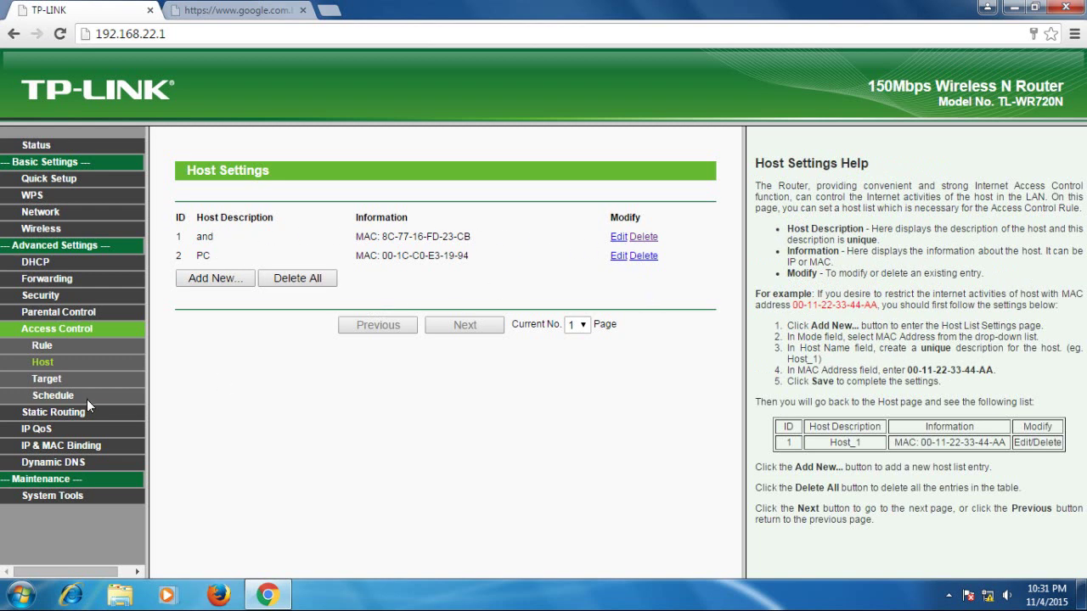
left_click(42, 347)
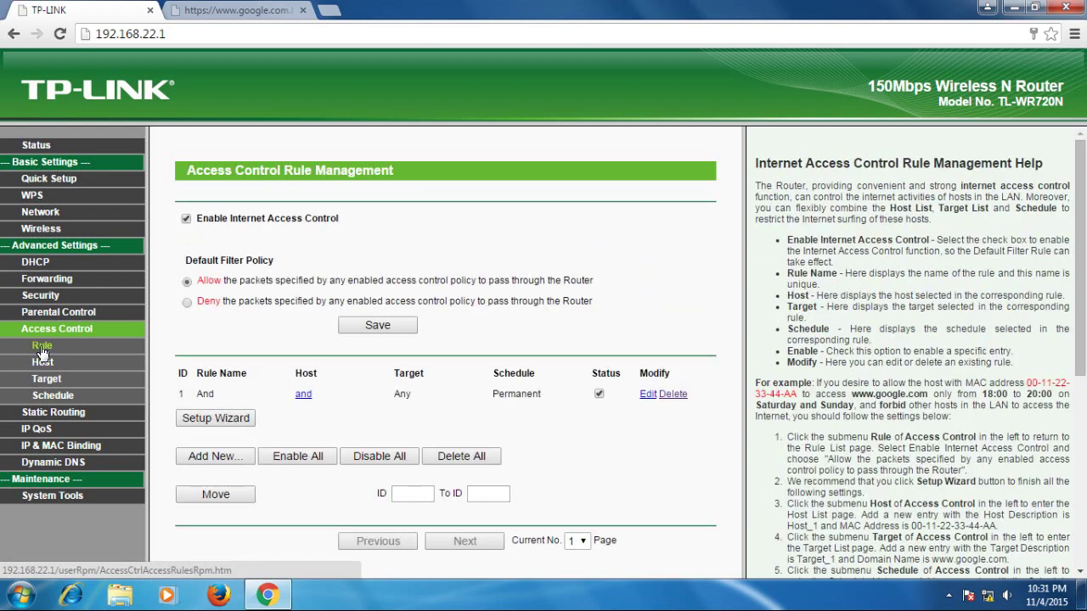
Step: Save a named access rule for host PC, then go to the failed Google tab to retest
left_click(217, 459)
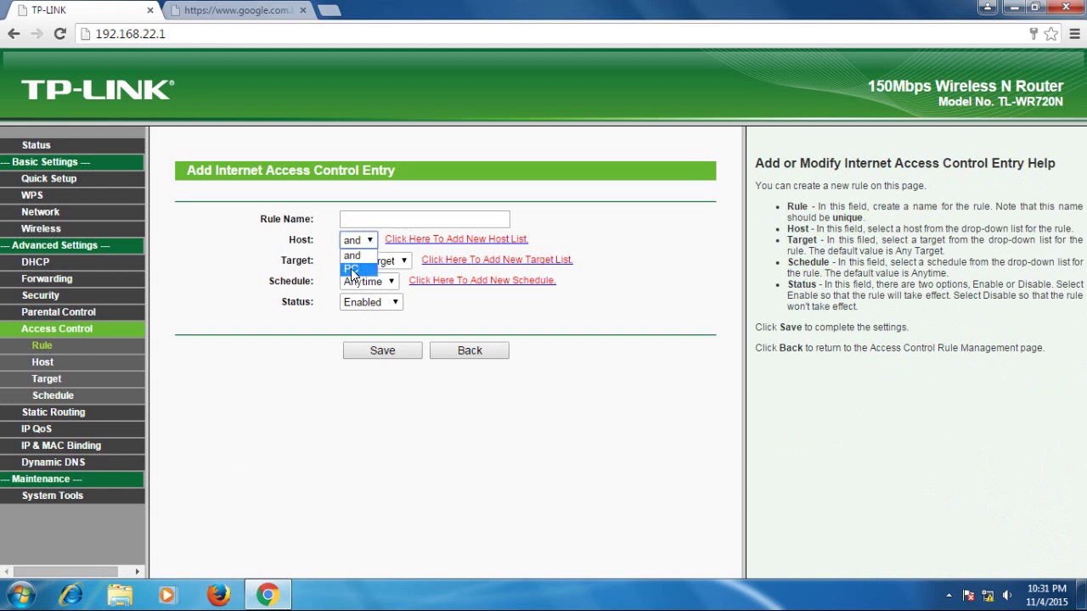
left_click(352, 270)
left_click(359, 219)
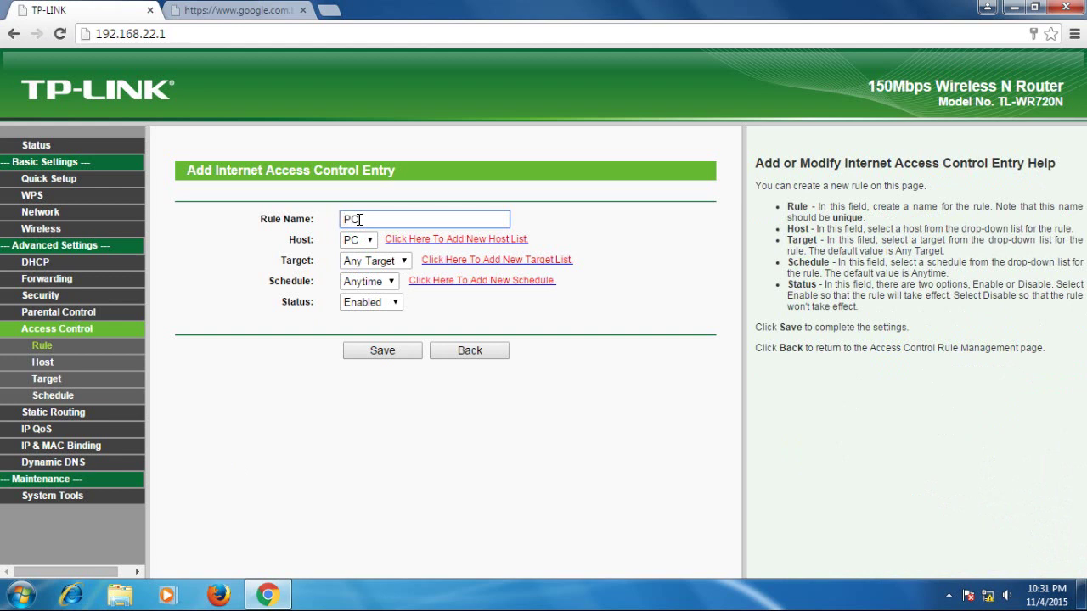
key("ctrl+a")
type("MAHABUB")
left_click(386, 355)
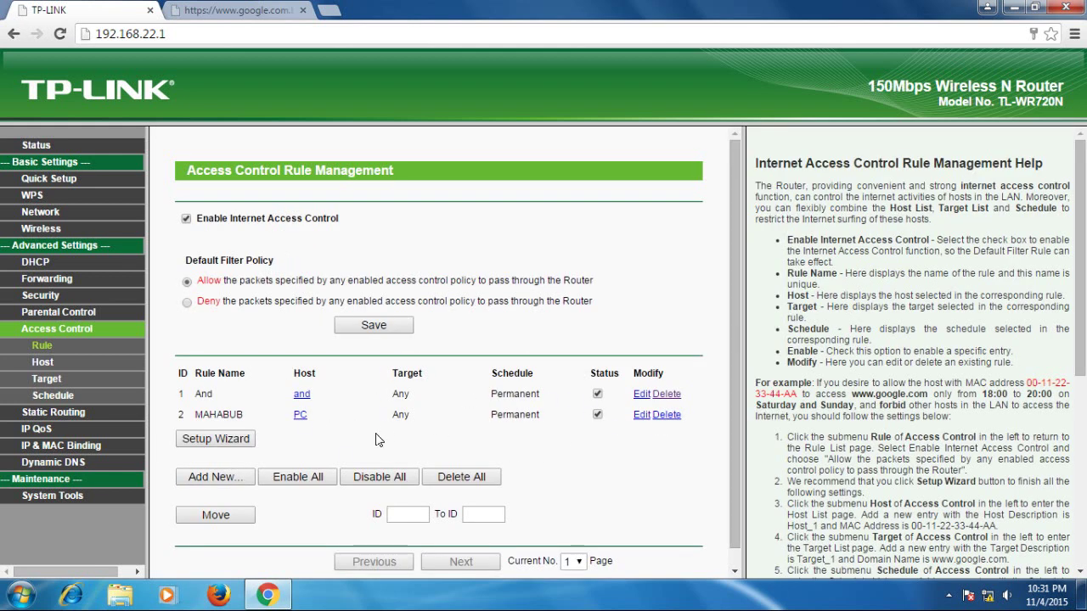
left_click(238, 10)
left_click(258, 34)
Step: Reload the facebook search, check the router's rules, and return to the loaded Facebook feed
key("Return")
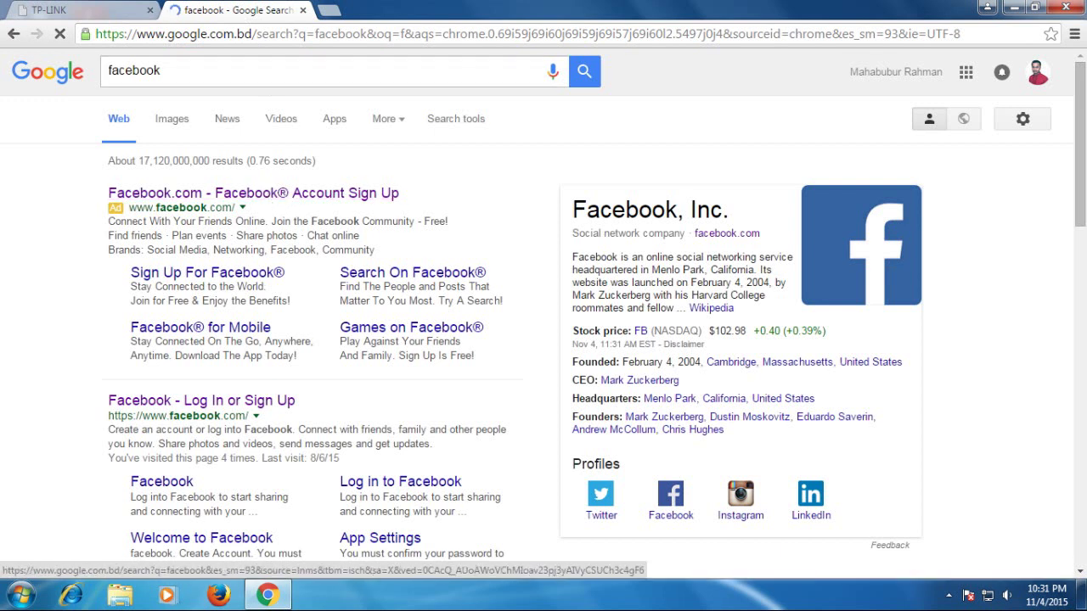
left_click(92, 11)
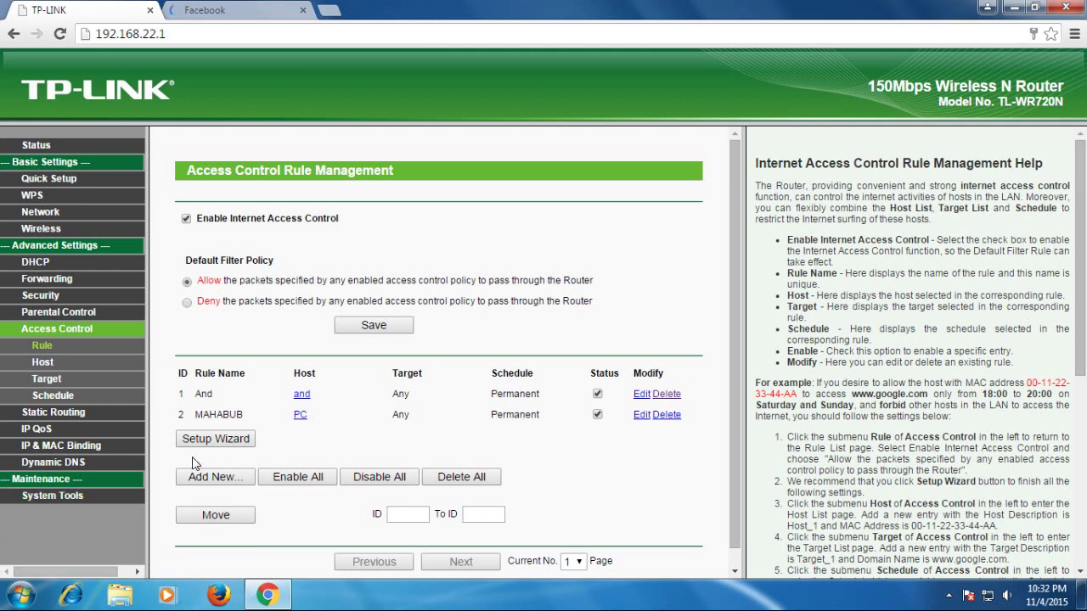
left_click_drag(1078, 150, 1078, 344)
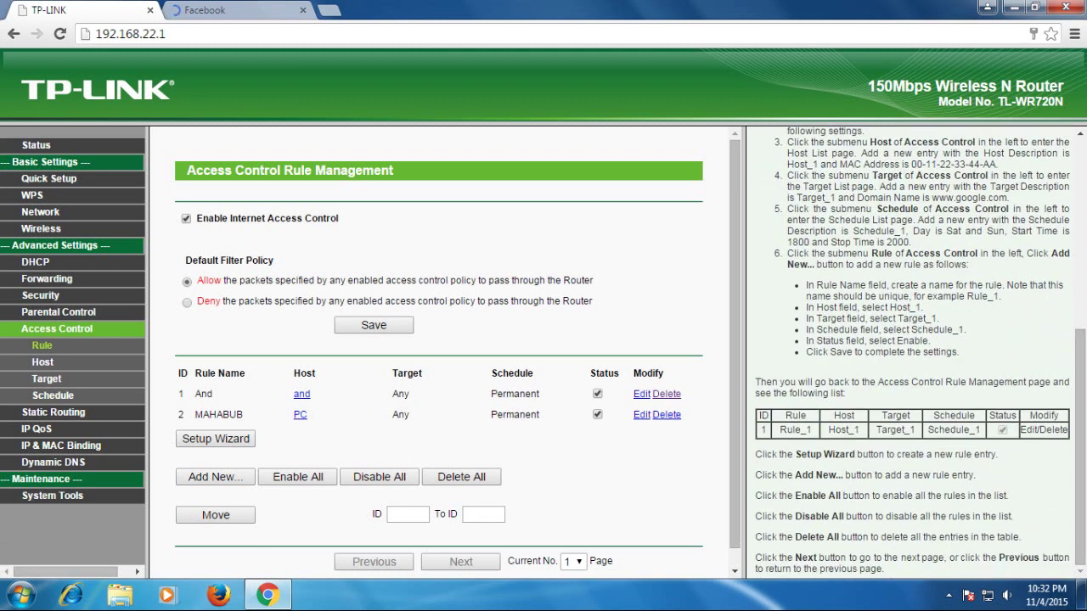
left_click(219, 10)
Step: Search for youtube from the address bar and open the YouTube site
left_click(229, 34)
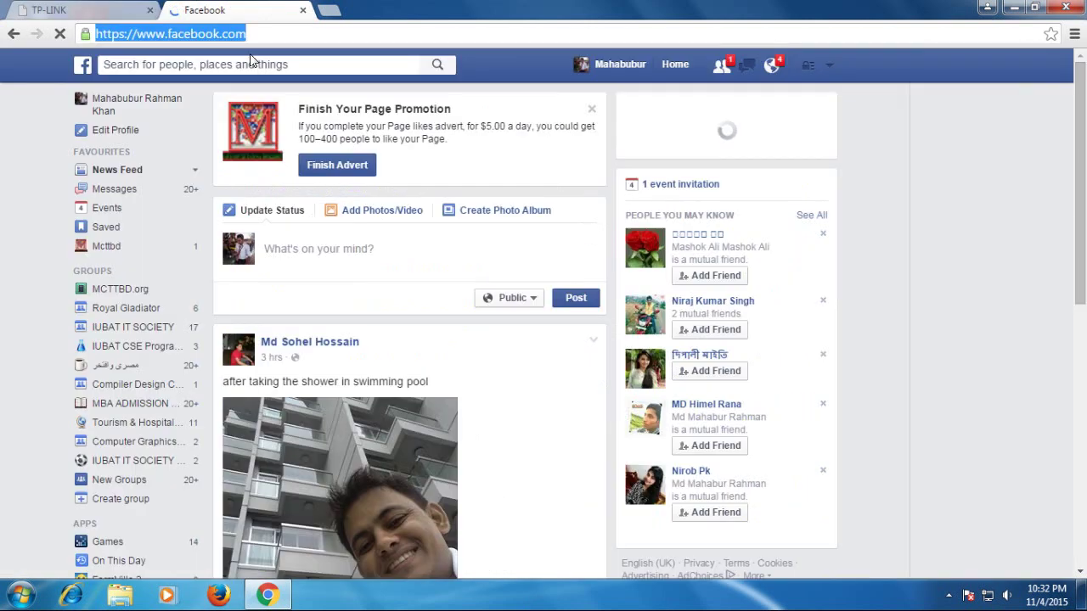
type("youtube")
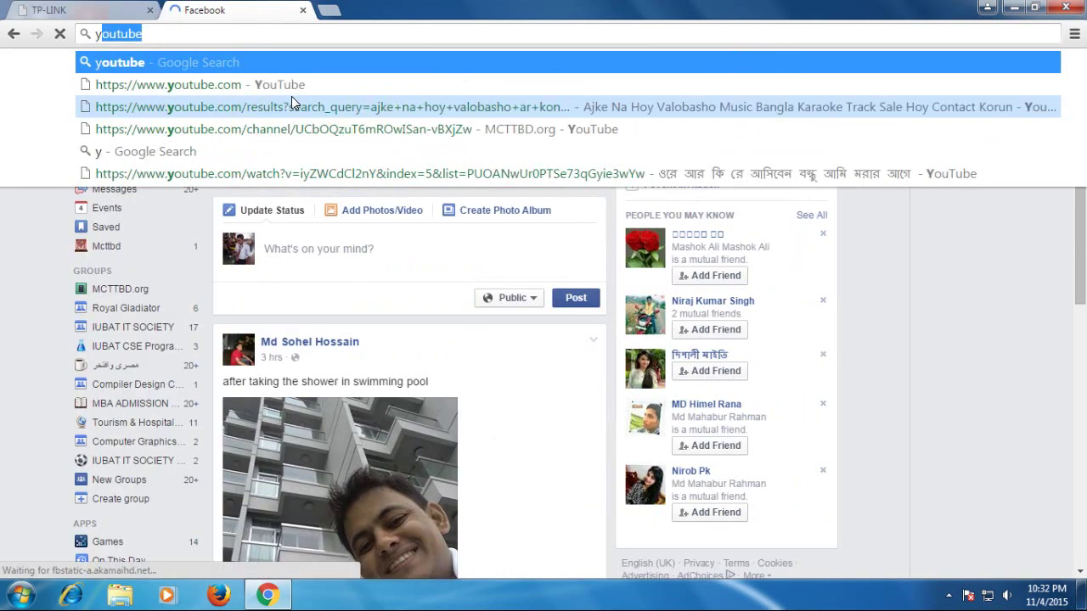
key("Return")
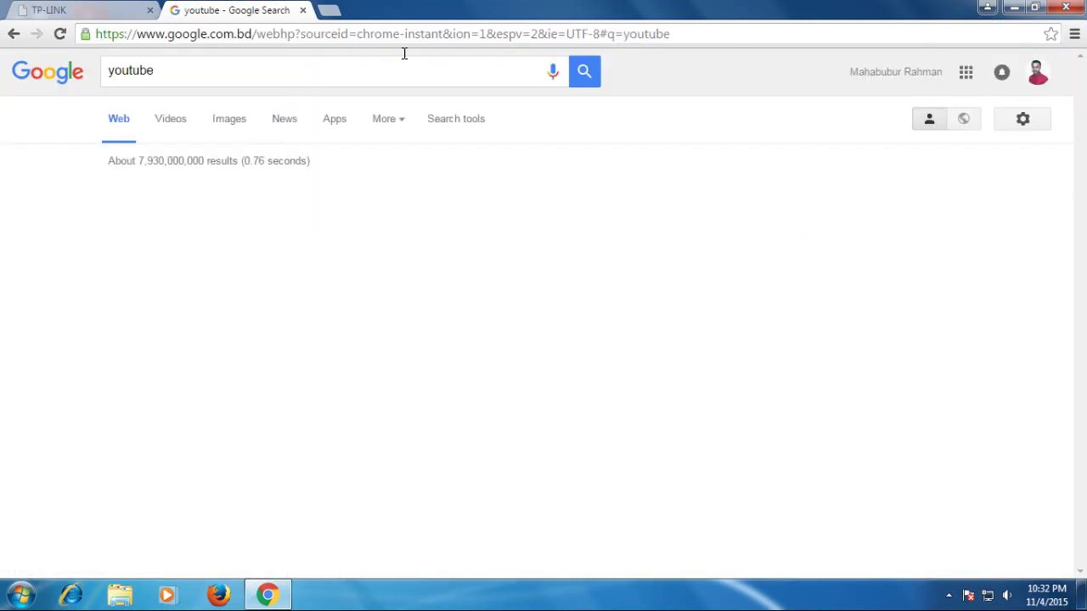
left_click(148, 201)
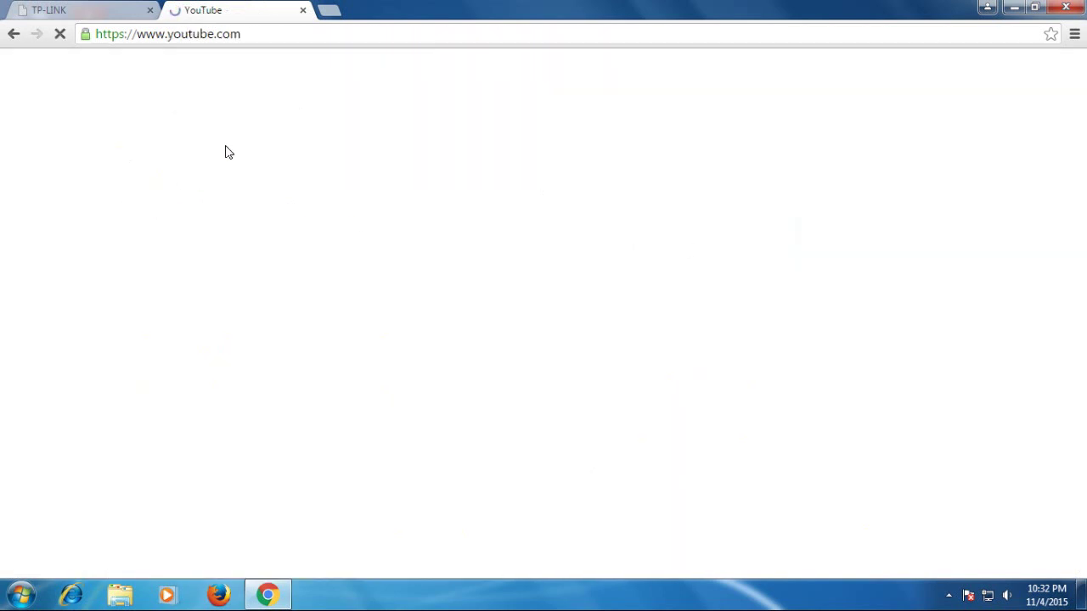
Step: Search YouTube for 'mcttbd.org'
left_click(218, 69)
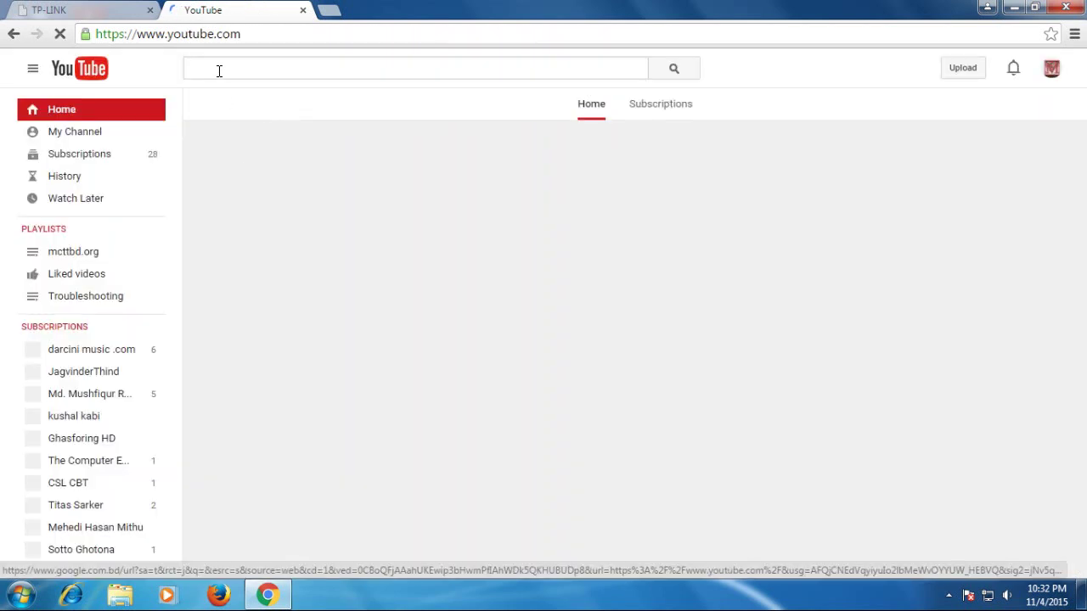
type("mcttbd")
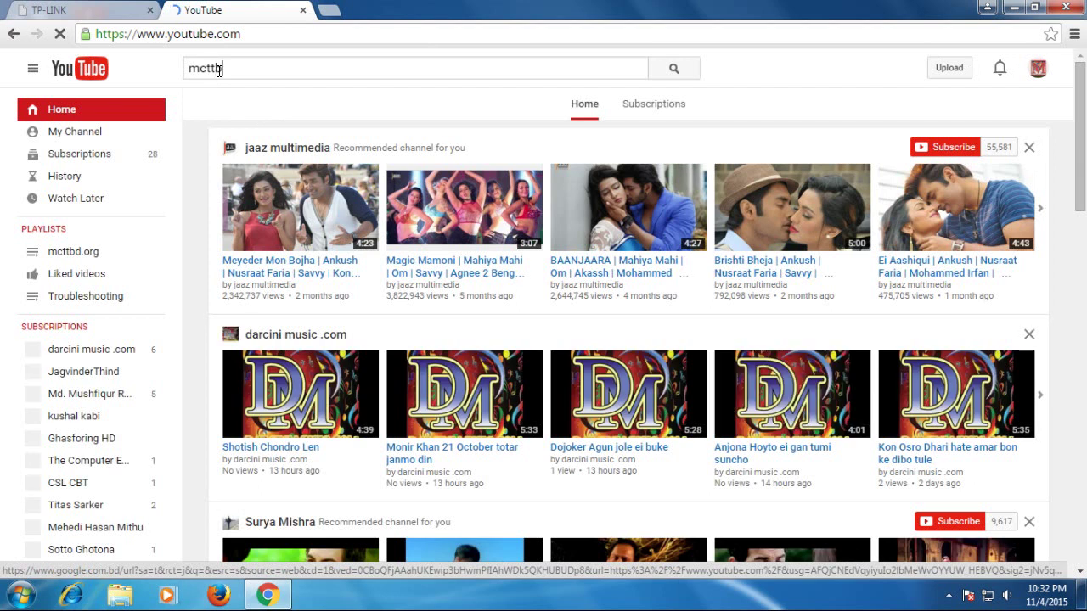
type(".org")
key("Return")
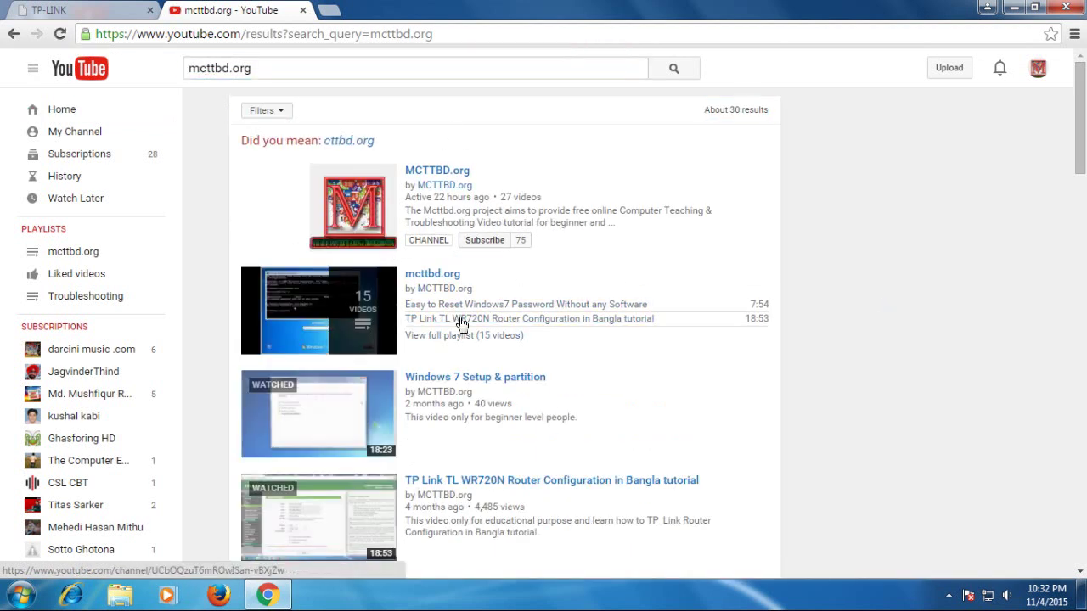
Step: Open the mcttbd.org playlist, return to the results, then open the MCTTBD.org channel
left_click(427, 276)
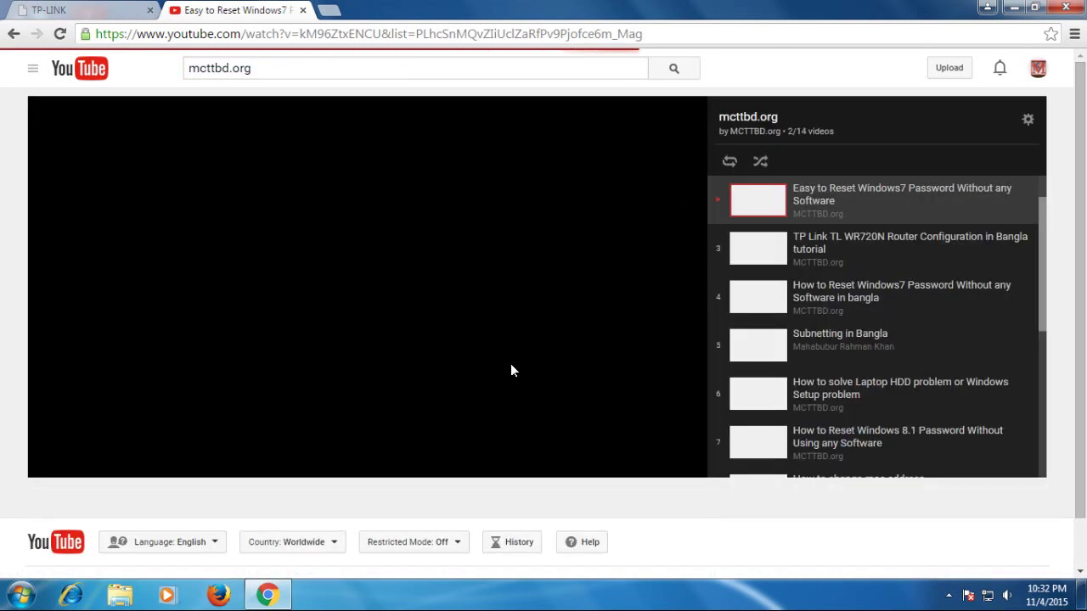
left_click(14, 34)
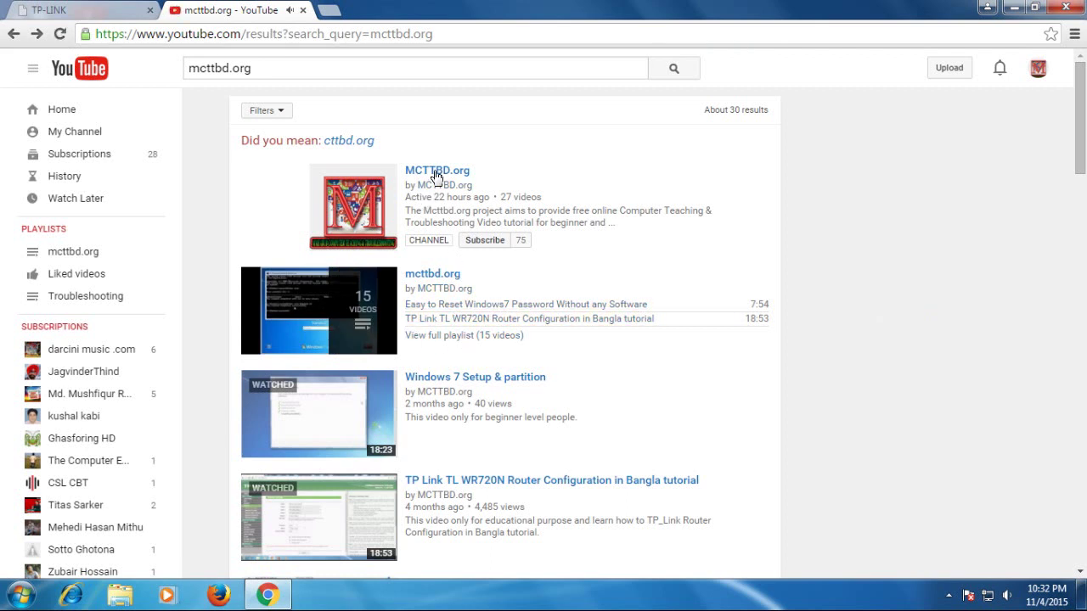
left_click(437, 173)
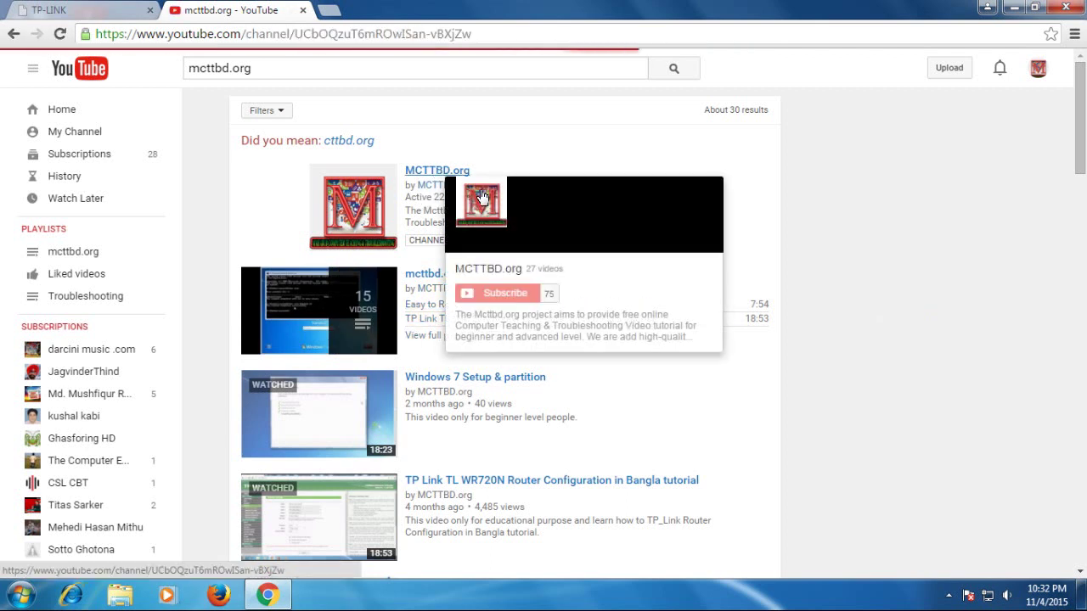